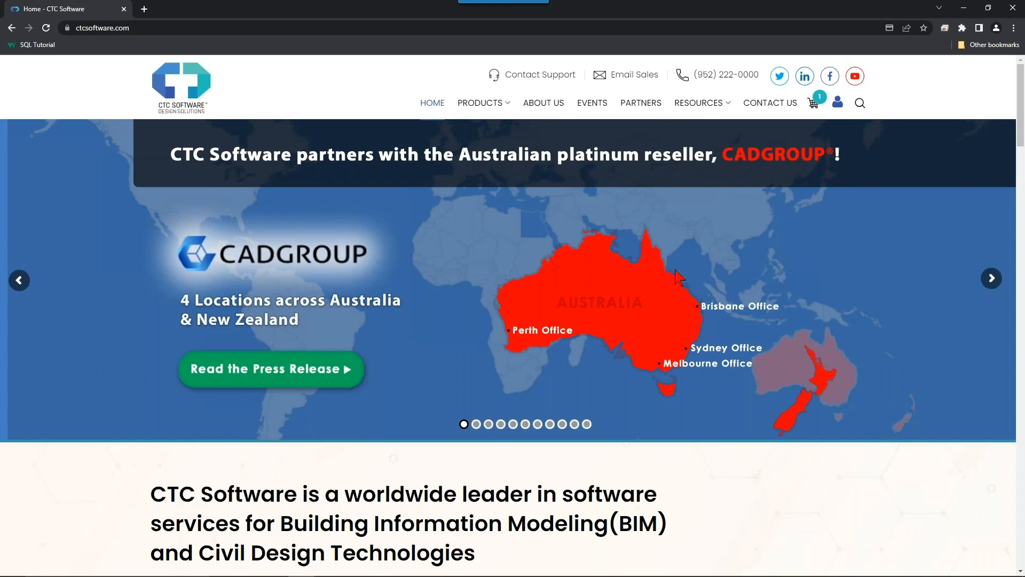
# Open the signed-in account's portal dashboard from the ctcsoftware.com home page.
pyautogui.click(153, 25)
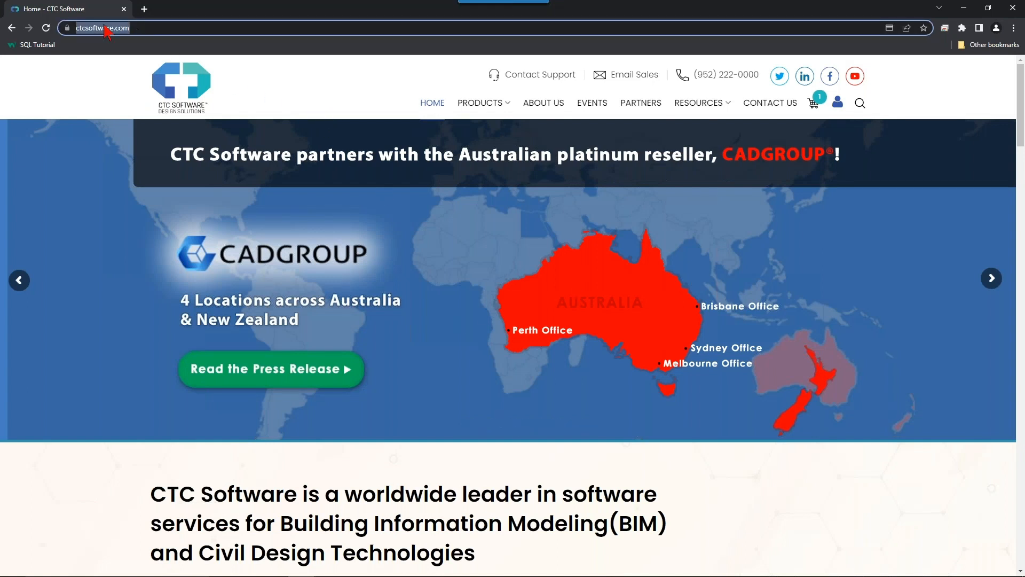
pyautogui.click(156, 27)
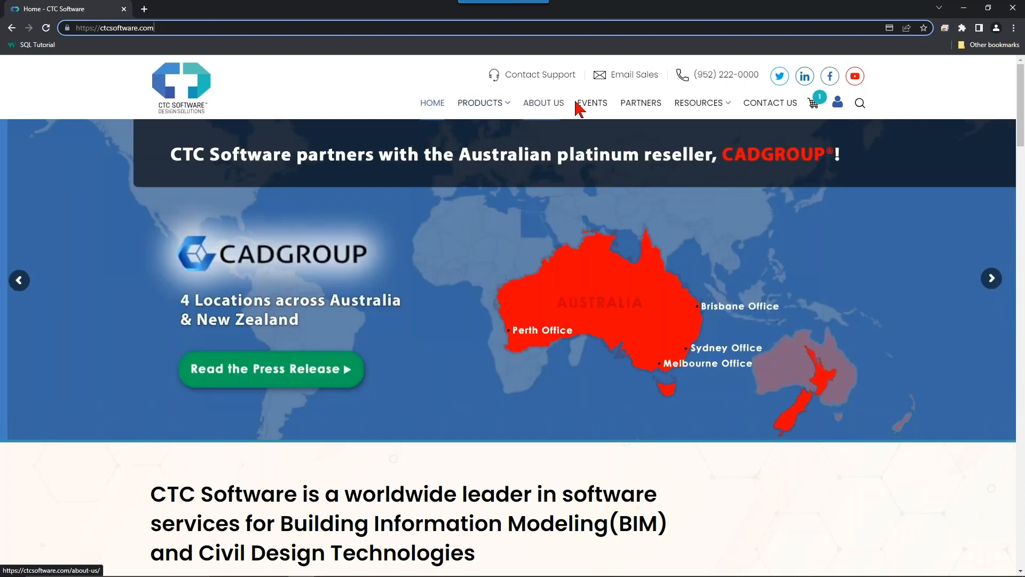
pyautogui.moveTo(710, 107)
pyautogui.moveTo(838, 106)
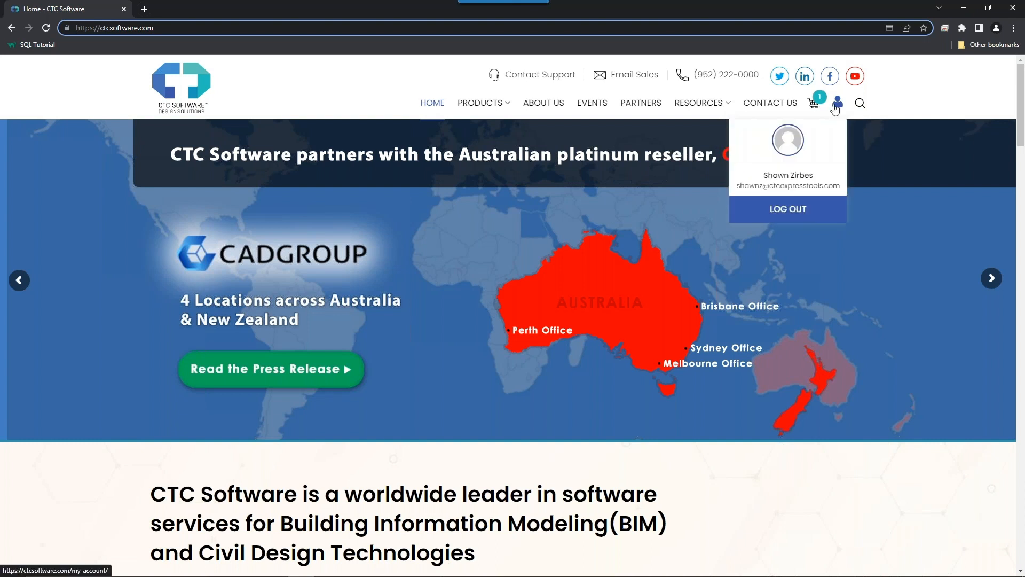
pyautogui.click(837, 105)
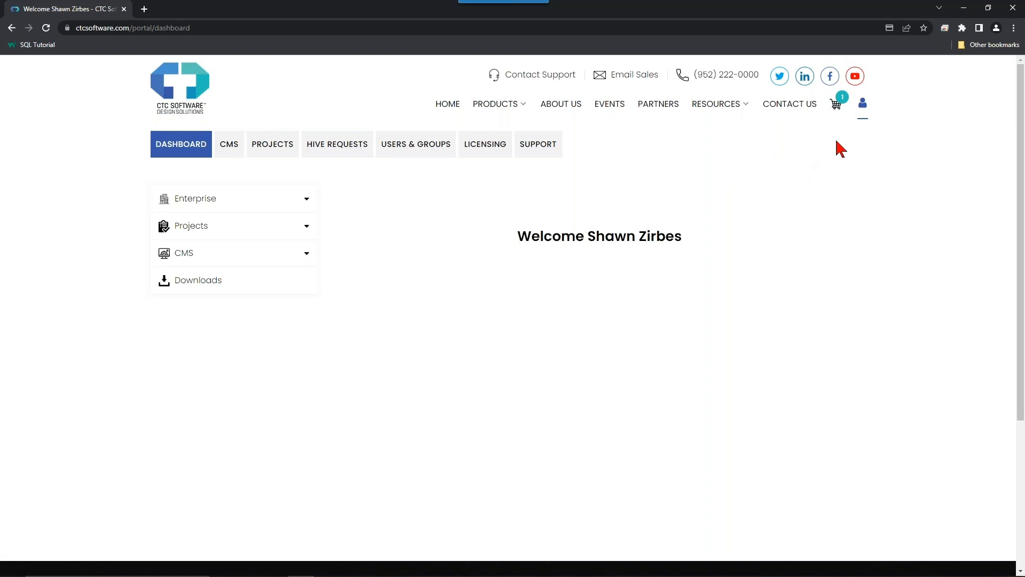
# Open the portal's Licensing page and view the owned and in-use licenses for CTC BIM Project Suite.
pyautogui.moveTo(861, 118)
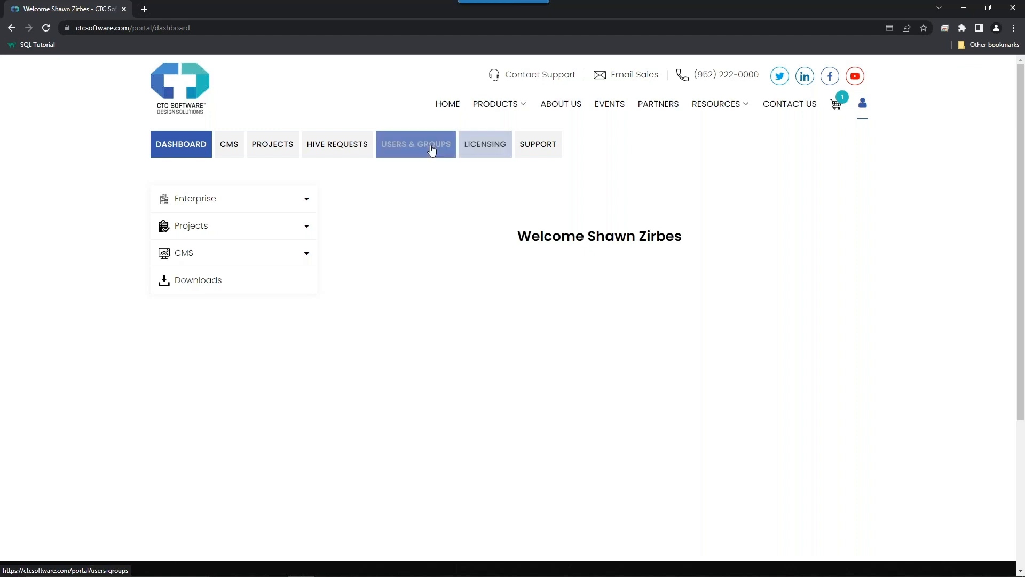
pyautogui.click(481, 152)
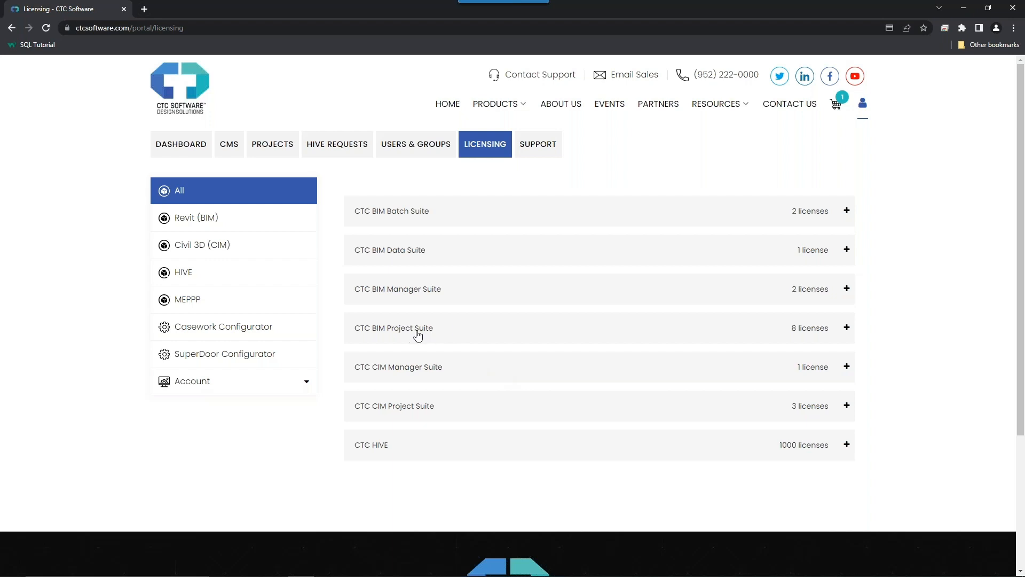
pyautogui.click(439, 334)
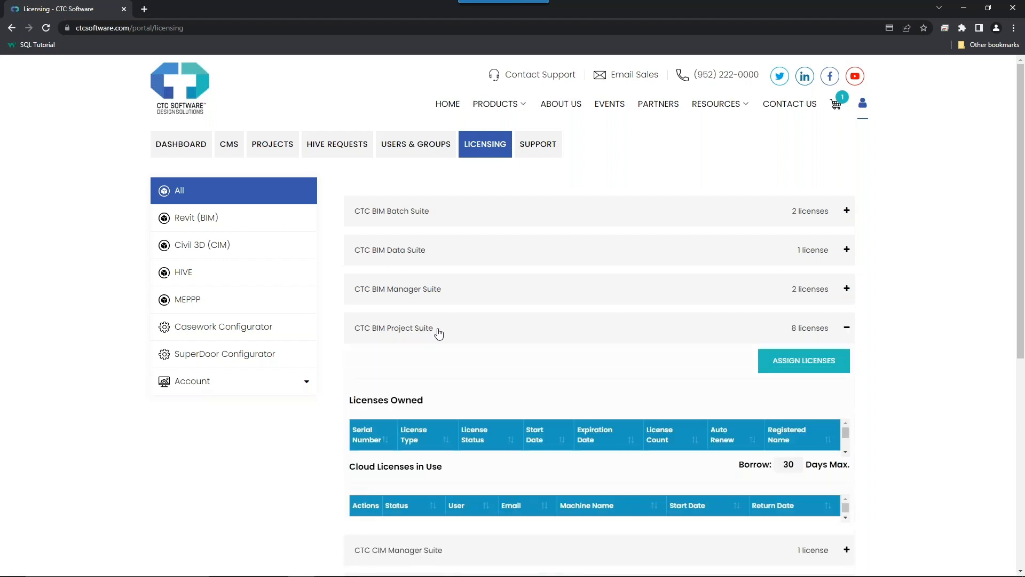
pyautogui.scroll(-1, 669, 357)
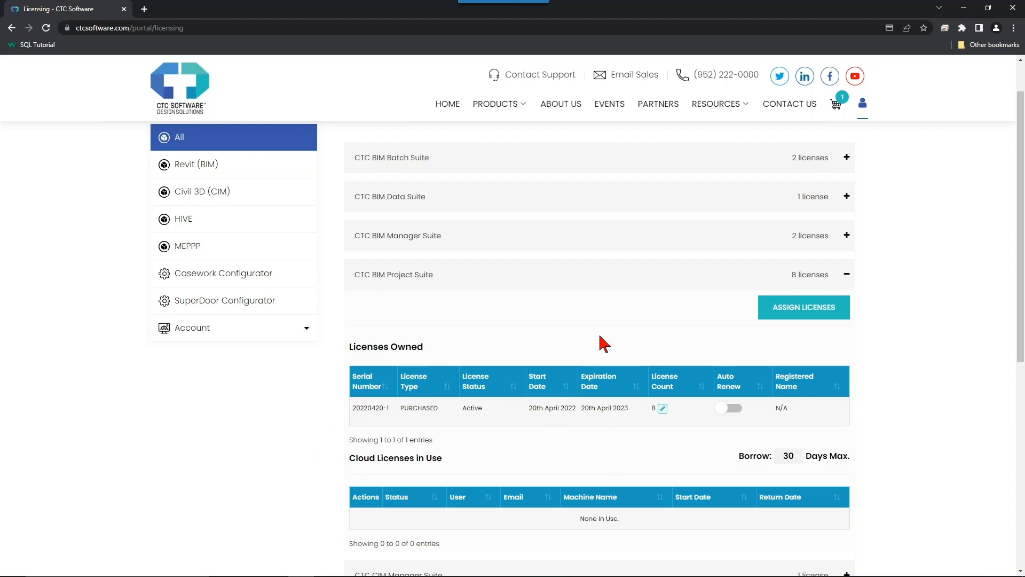
pyautogui.scroll(1, 870, 407)
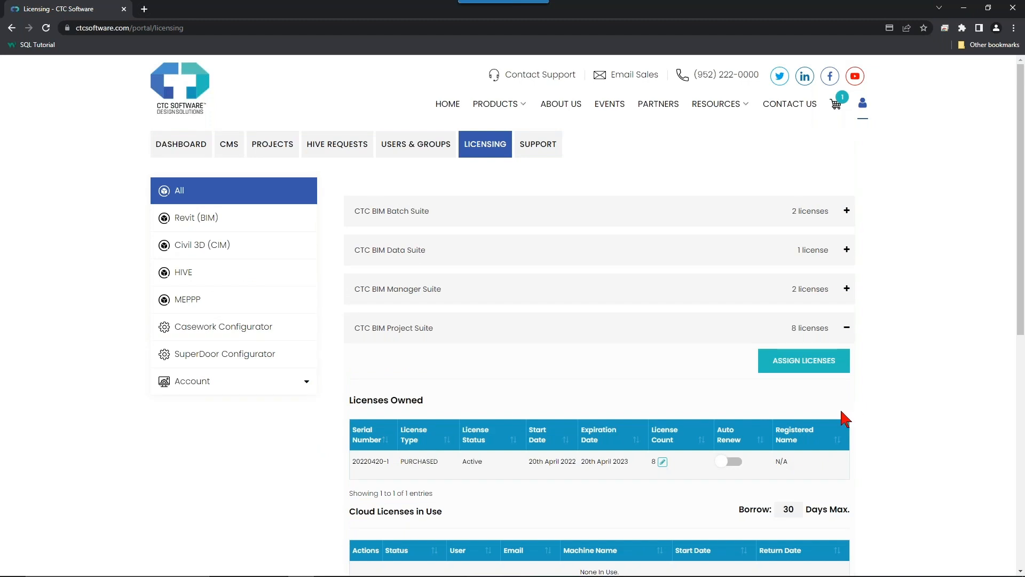
# Switch to the PowerPoint slide show, advance to the Licensing Controls slide, and return to the Chrome licensing page.
pyautogui.hotkey('alt', 'Tab')
pyautogui.hotkey('alt', 'Tab')
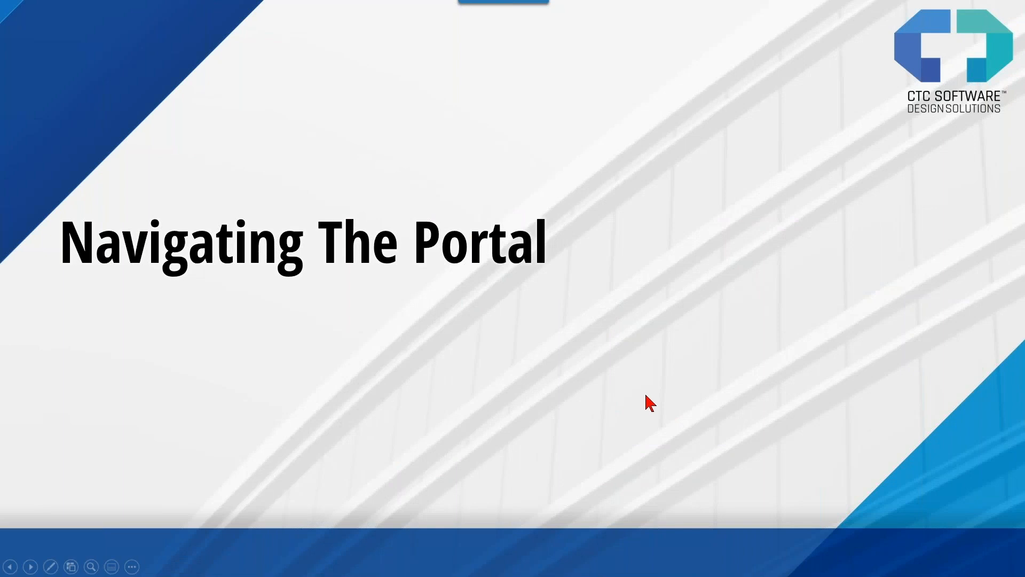
pyautogui.press('Right')
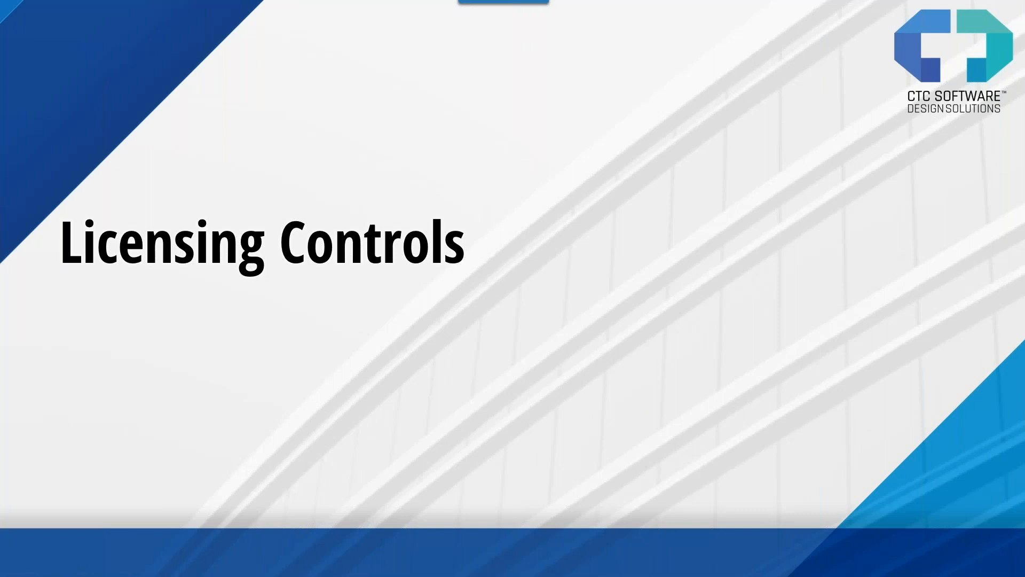
pyautogui.hotkey('alt', 'Tab')
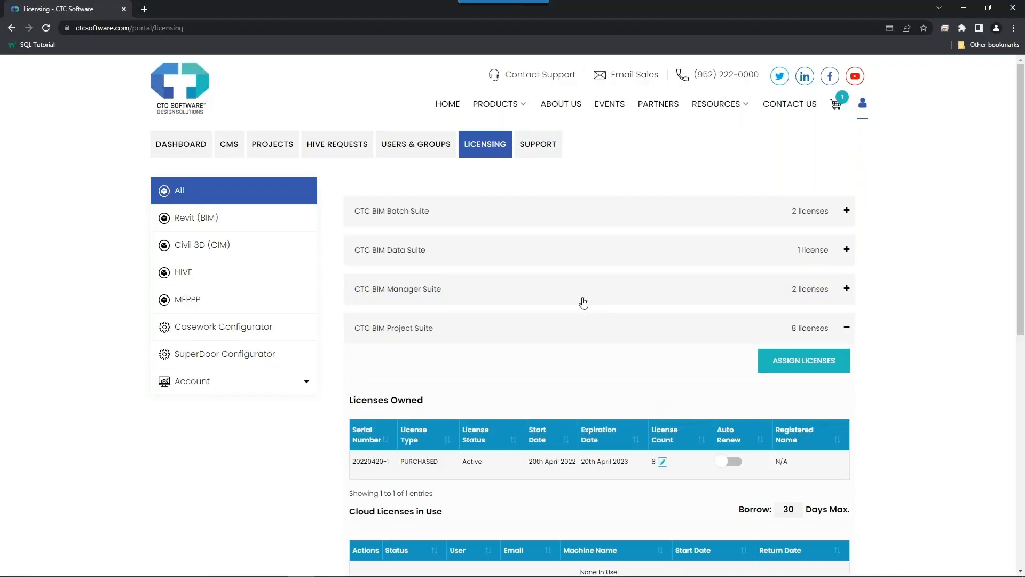
# Review the license details of CTC BIM Manager Suite, CTC BIM Data Suite and CTC BIM Batch Suite, and collapse the list.
pyautogui.click(584, 302)
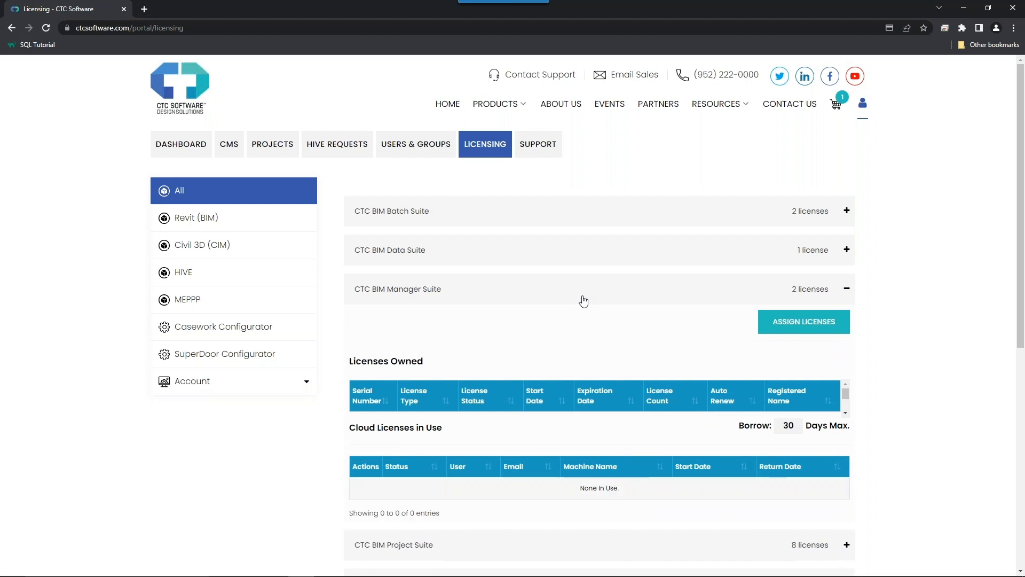
pyautogui.scroll(-2, 566, 337)
pyautogui.scroll(2, 534, 304)
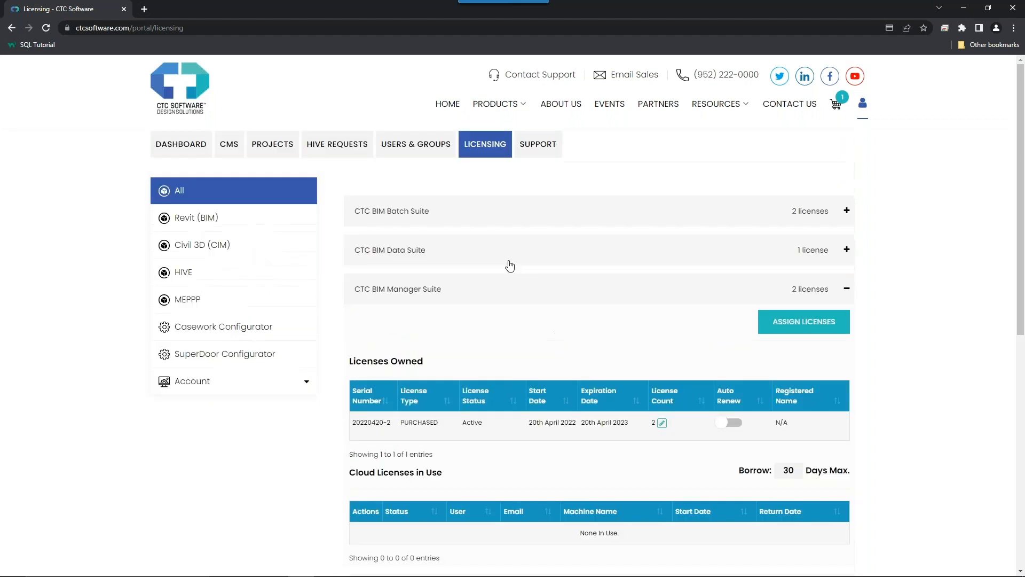
pyautogui.click(508, 260)
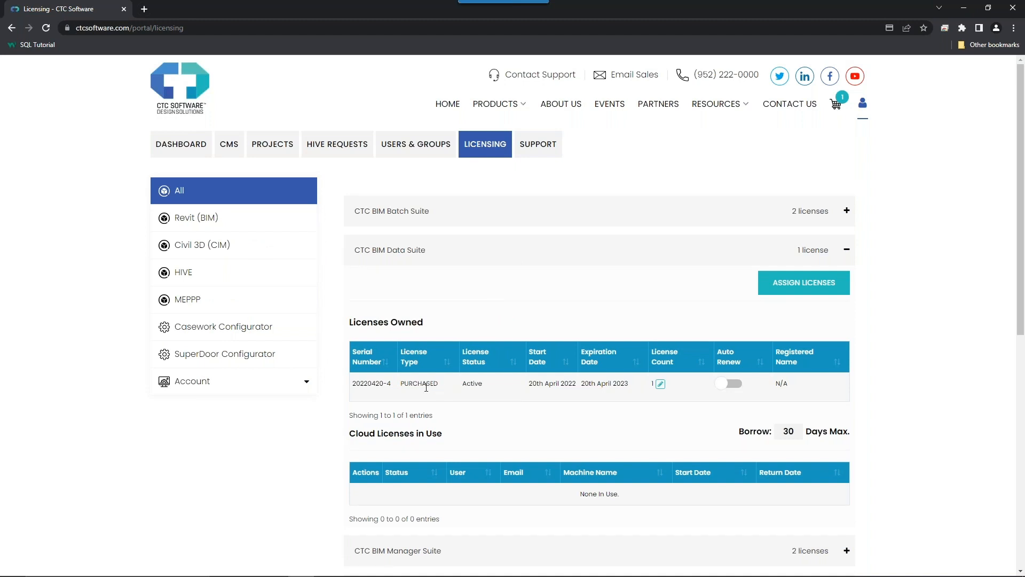
pyautogui.click(502, 218)
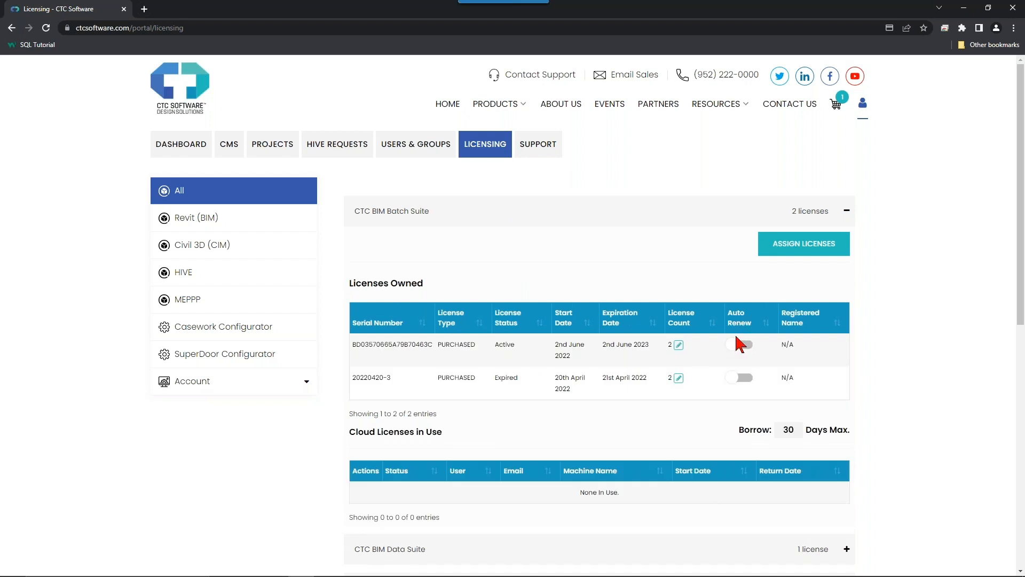
pyautogui.click(478, 218)
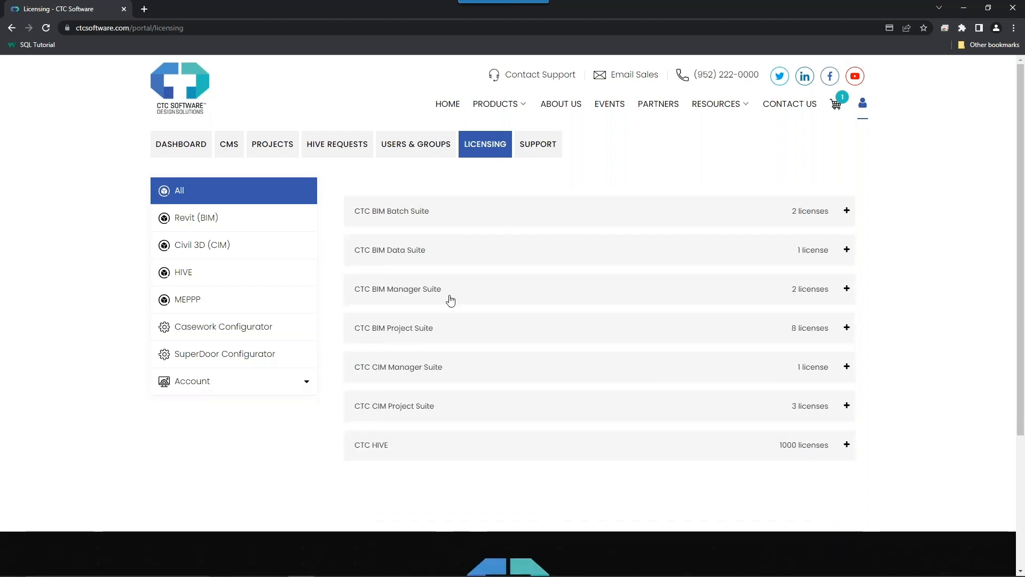
# Expand the CTC CIM Project Suite licenses and try switching auto renew on and back off.
pyautogui.click(448, 415)
pyautogui.scroll(-4, 521, 422)
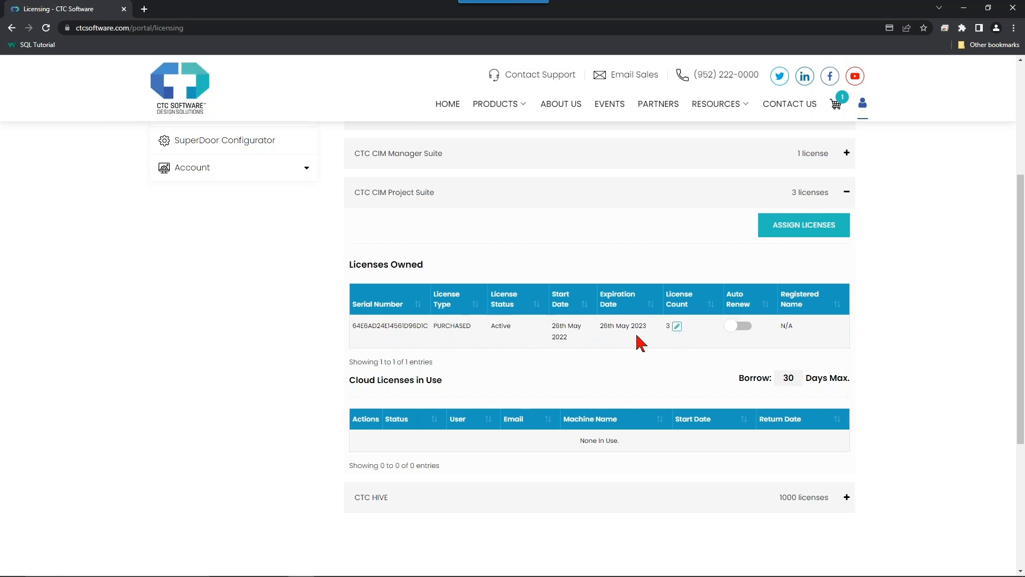
pyautogui.click(745, 331)
pyautogui.click(735, 331)
pyautogui.scroll(1, 898, 422)
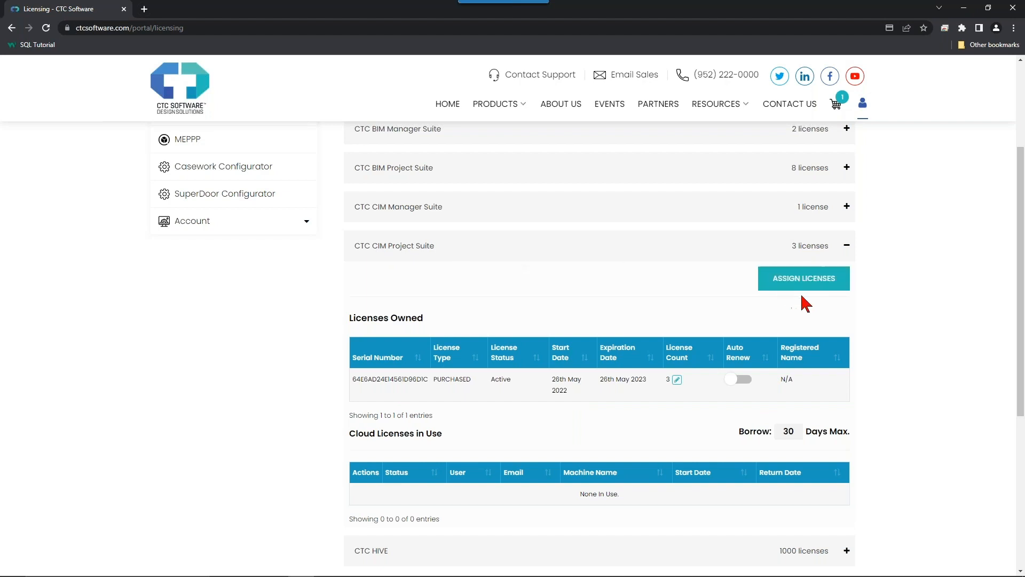
# Review the groups and users assigned to the CTC CIM Project Suite licenses, and close the assignment dialog without saving.
pyautogui.click(836, 291)
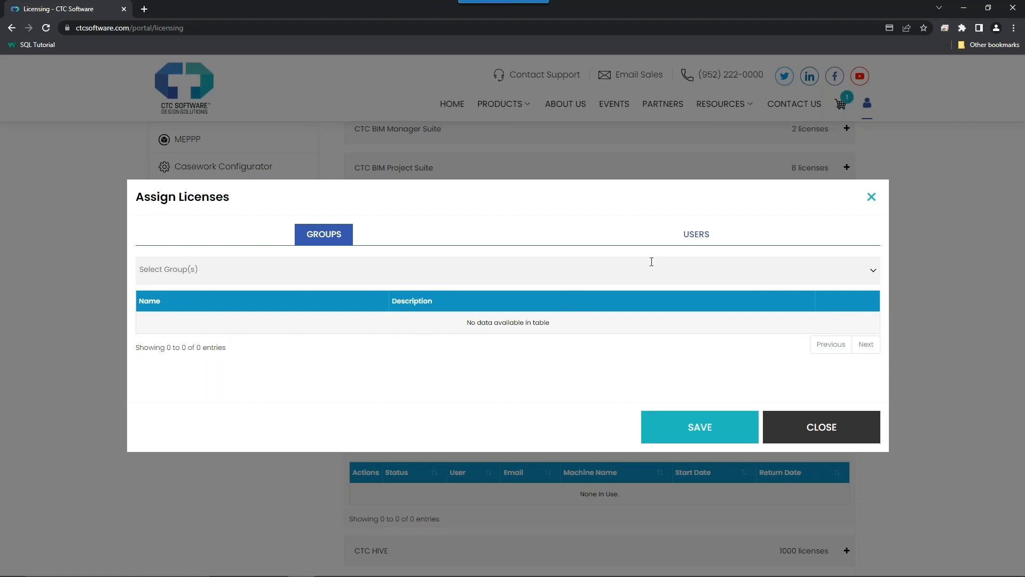
pyautogui.click(697, 240)
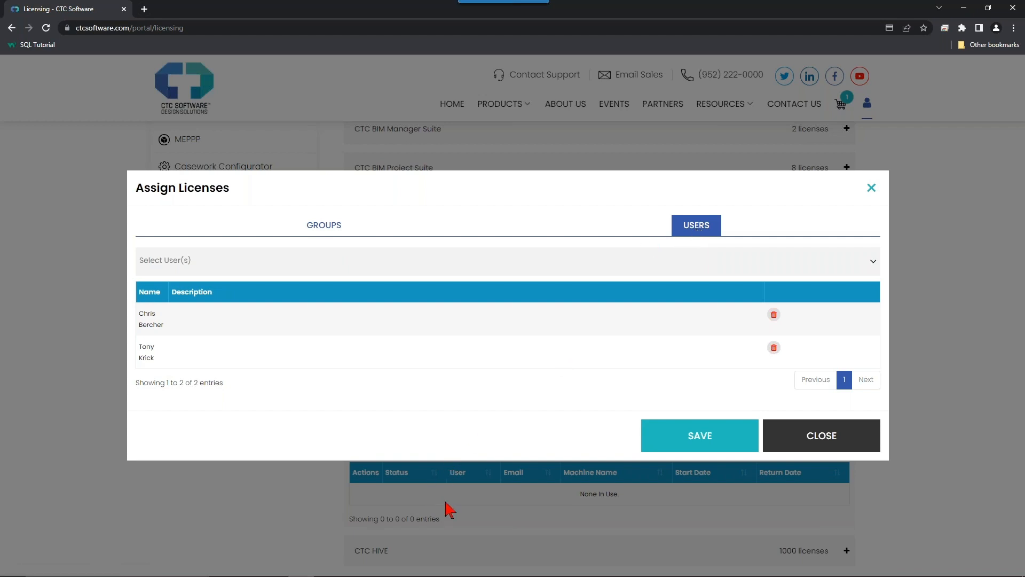
pyautogui.hotkey('alt', 'Tab')
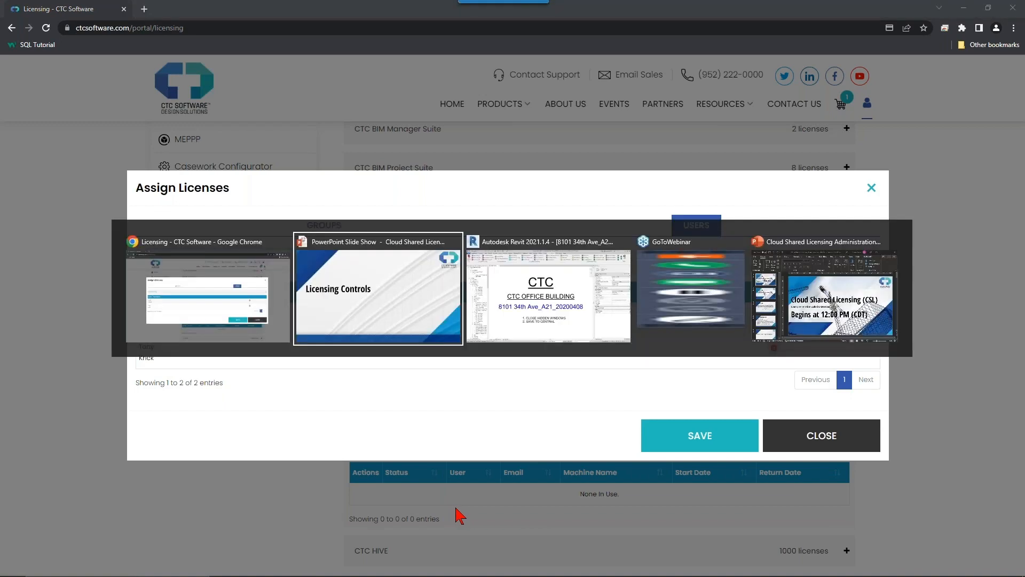
pyautogui.press('Right')
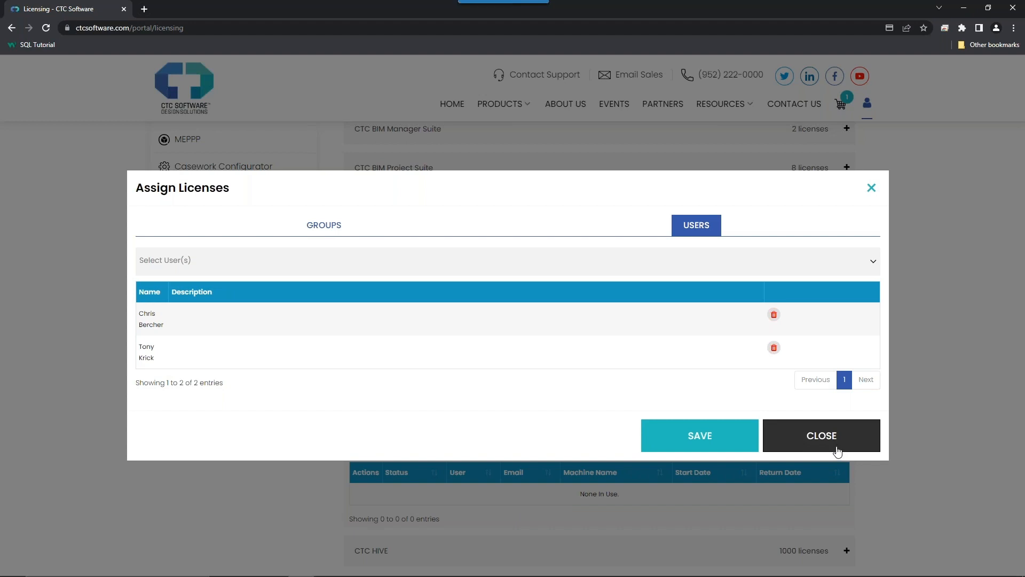
pyautogui.click(838, 451)
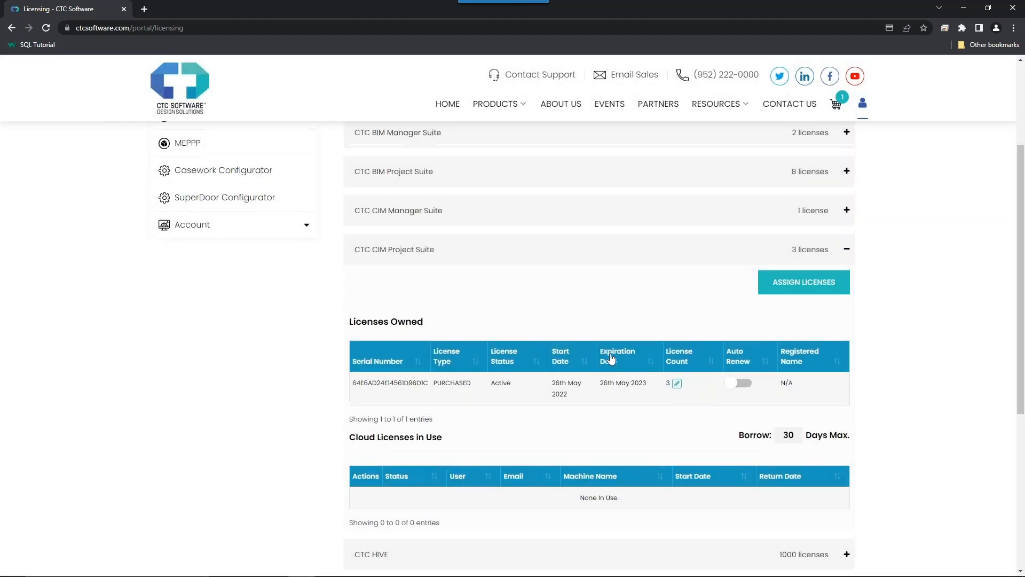
# Open the portal's Users & Groups page and look through the list of active users.
pyautogui.scroll(3, 523, 243)
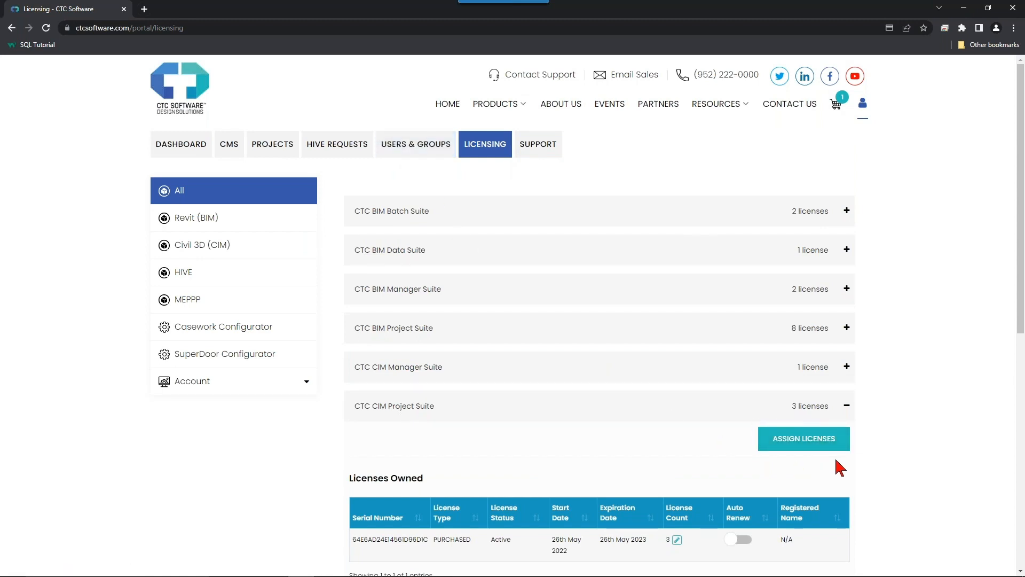
pyautogui.click(411, 155)
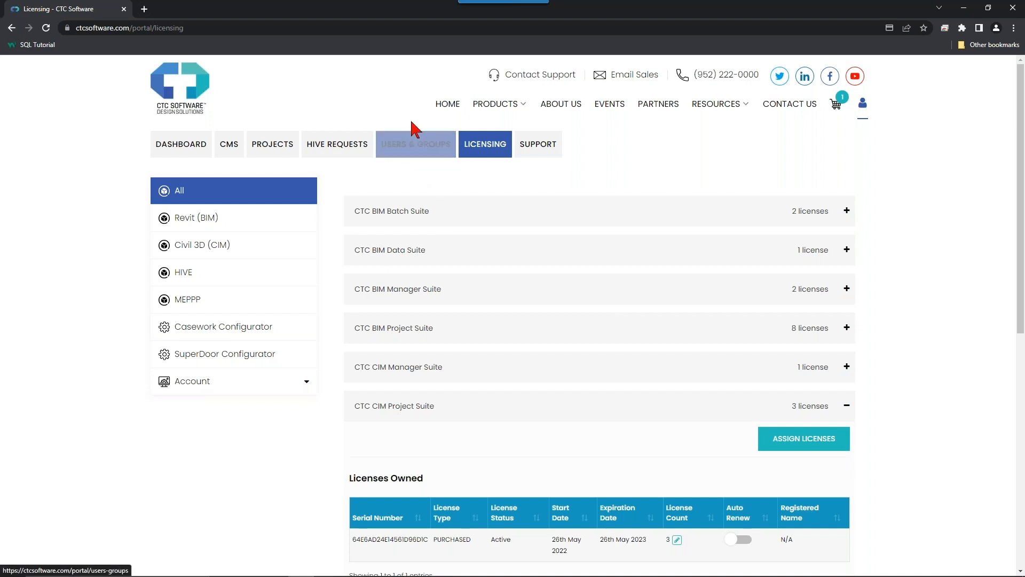
pyautogui.click(415, 153)
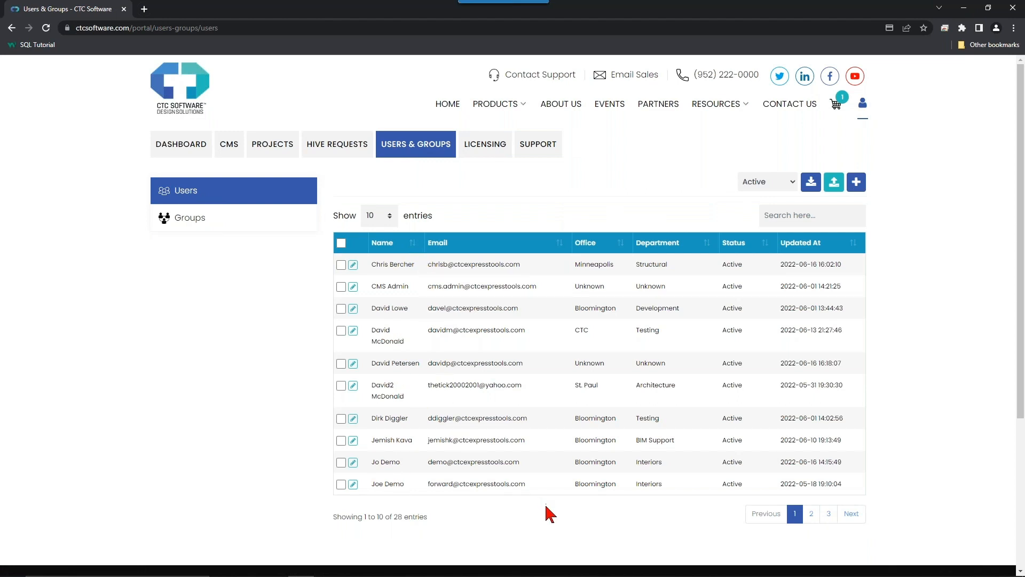
pyautogui.scroll(-2, 546, 512)
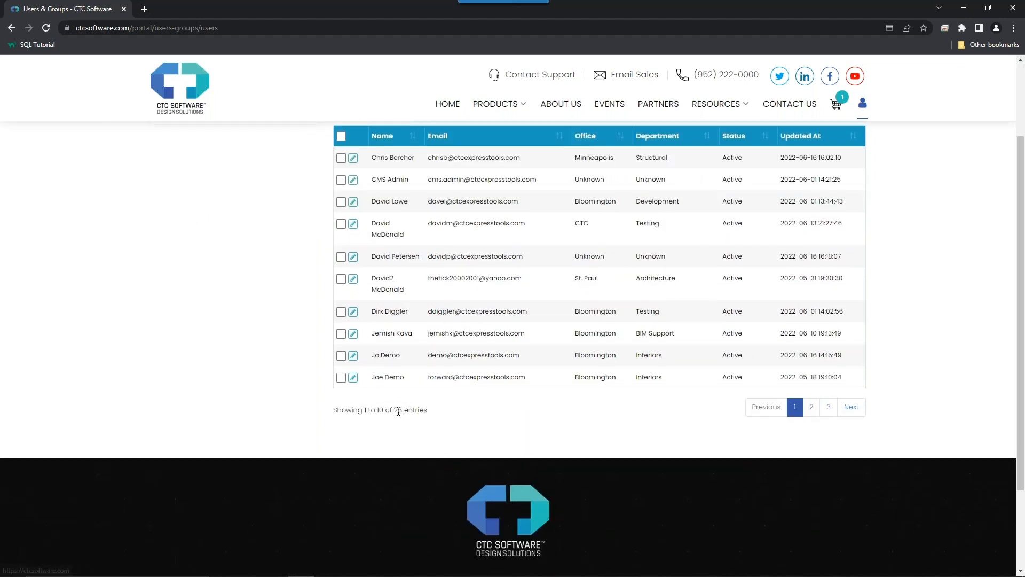
pyautogui.scroll(2, 400, 423)
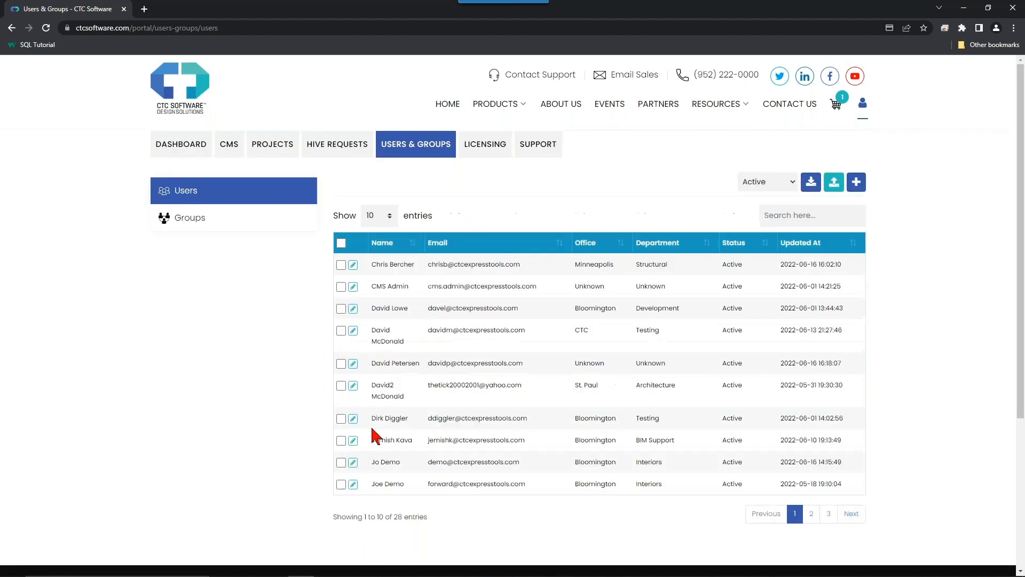
pyautogui.scroll(-2, 395, 481)
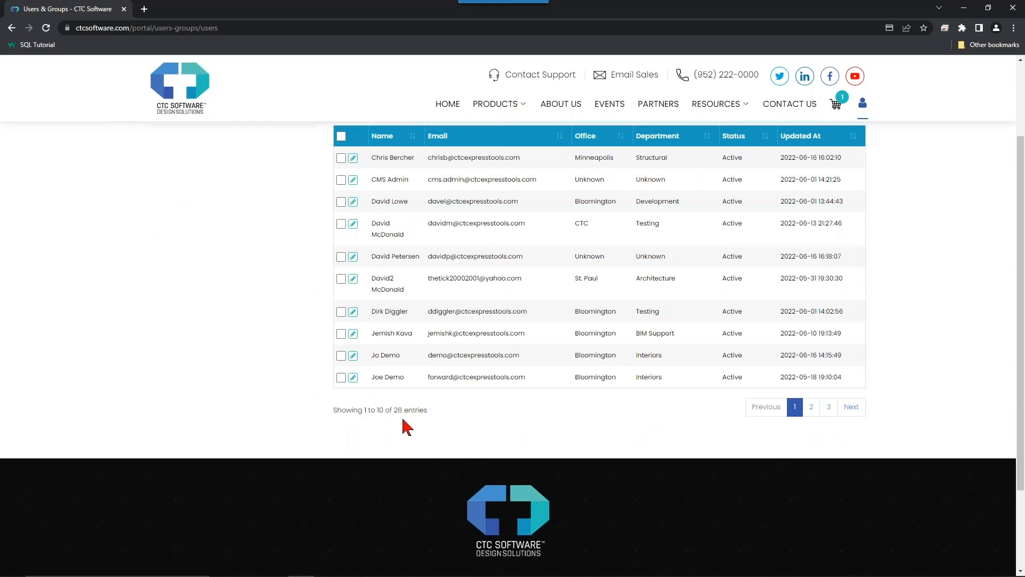
pyautogui.scroll(2, 299, 407)
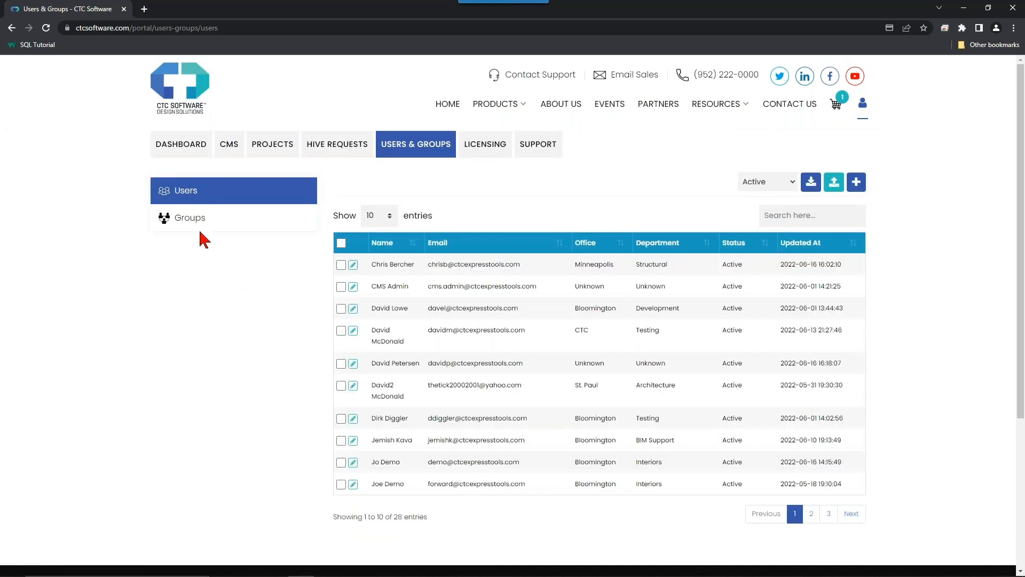
# Show the portal's user groups and look through the group list.
pyautogui.click(195, 221)
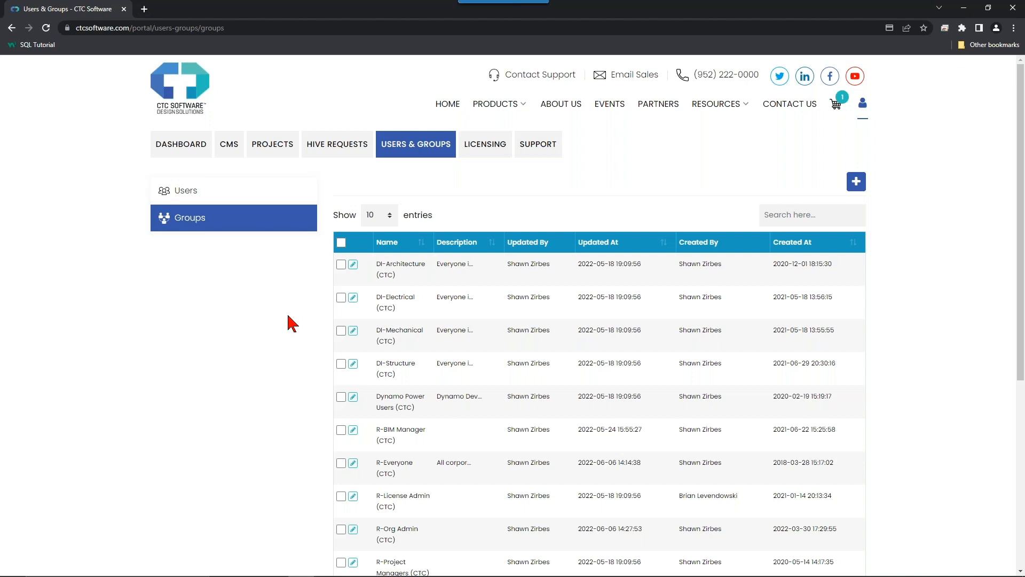
pyautogui.scroll(-3, 292, 323)
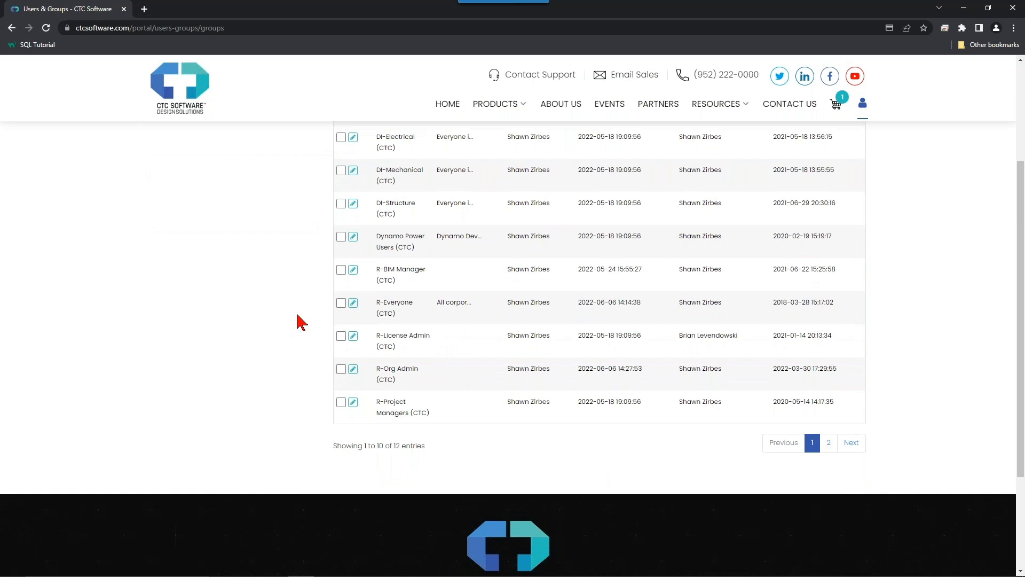
pyautogui.scroll(1, 284, 344)
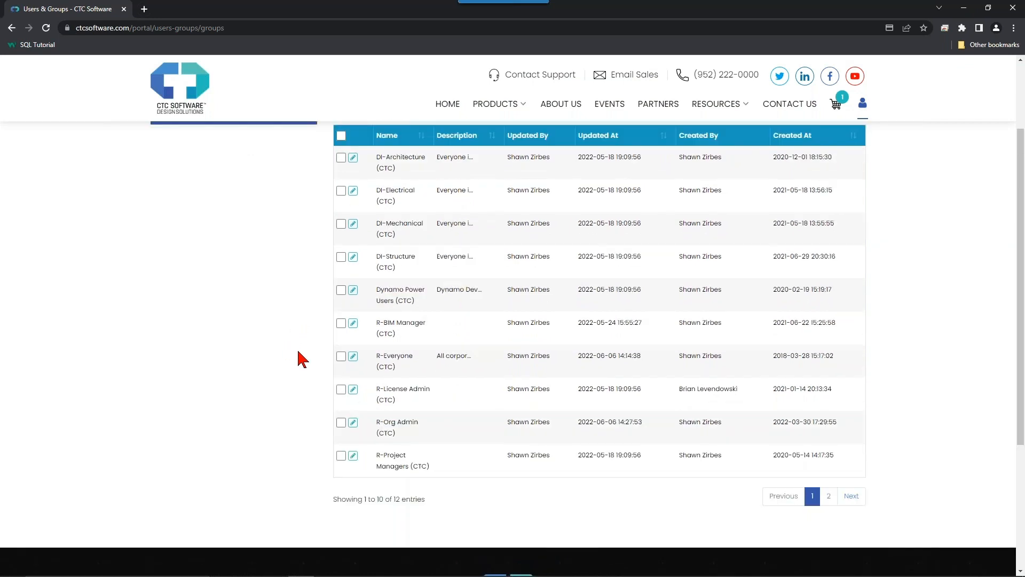
pyautogui.scroll(-1, 300, 358)
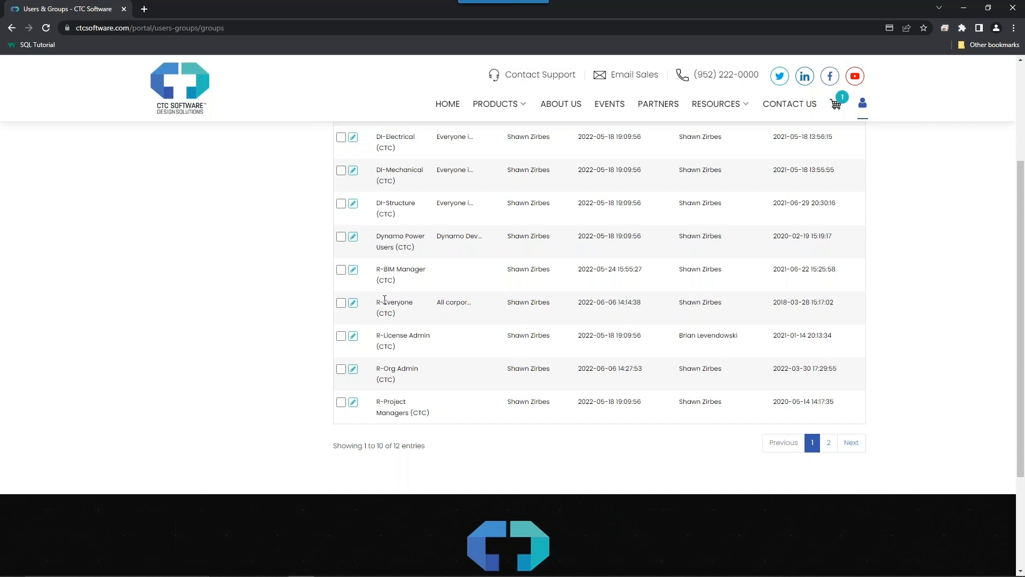
# Highlight the R-Everyone group's name and set the group list to show 25 entries.
pyautogui.scroll(1, 377, 353)
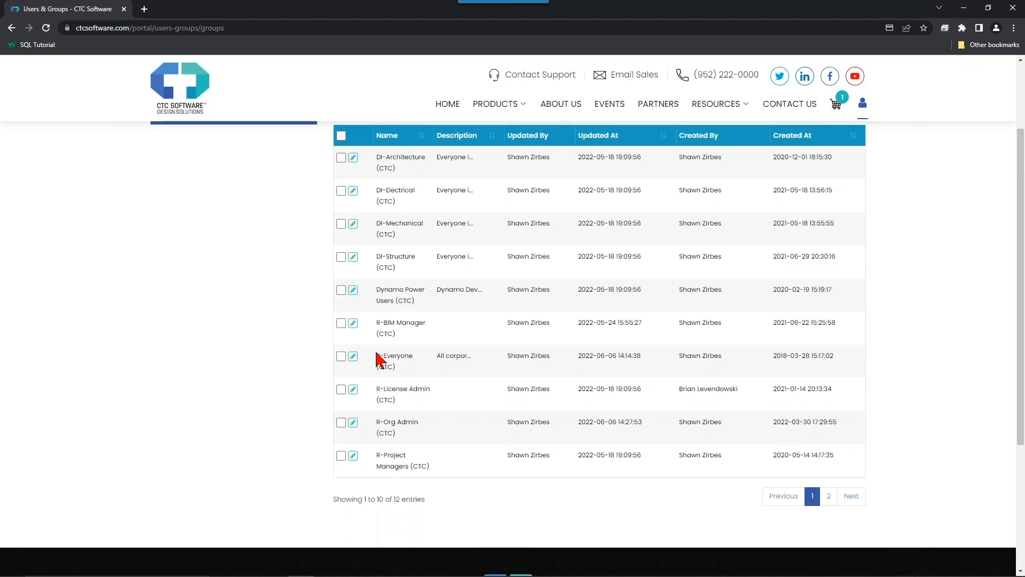
pyautogui.scroll(-1, 376, 354)
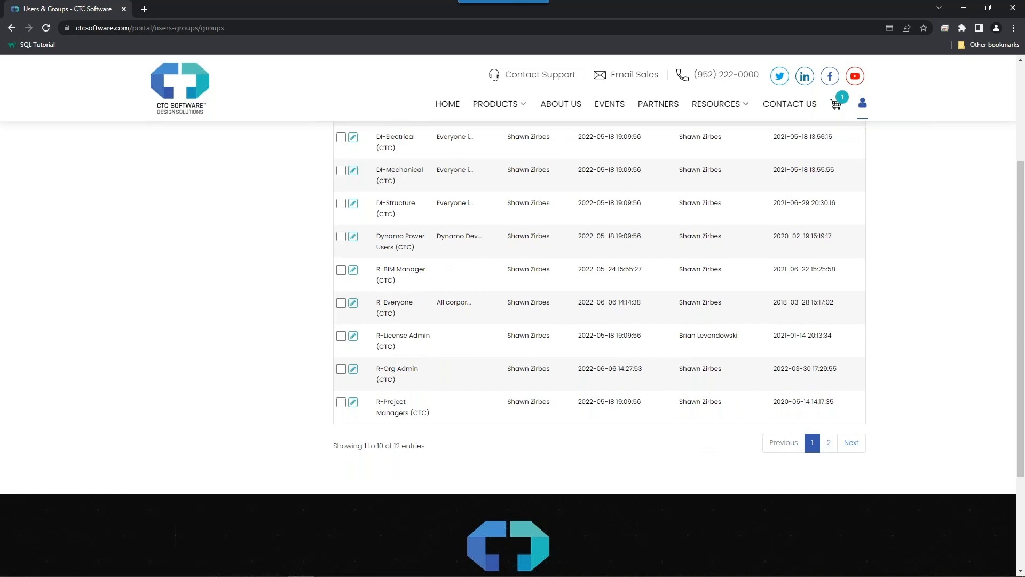
pyautogui.moveTo(383, 302); pyautogui.dragTo(415, 304)
pyautogui.scroll(2, 408, 432)
pyautogui.click(384, 161)
pyautogui.click(374, 192)
pyautogui.scroll(1, 374, 182)
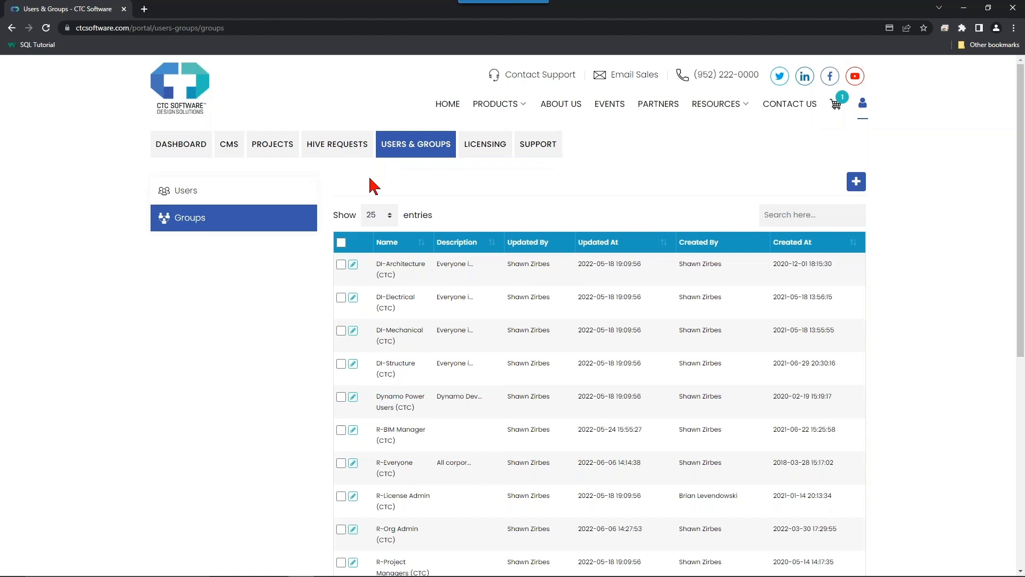
# Look through the full group list, highlighting the R-Everyone, R-Org Admin and R-BIM Manager group names.
pyautogui.scroll(-3, 327, 275)
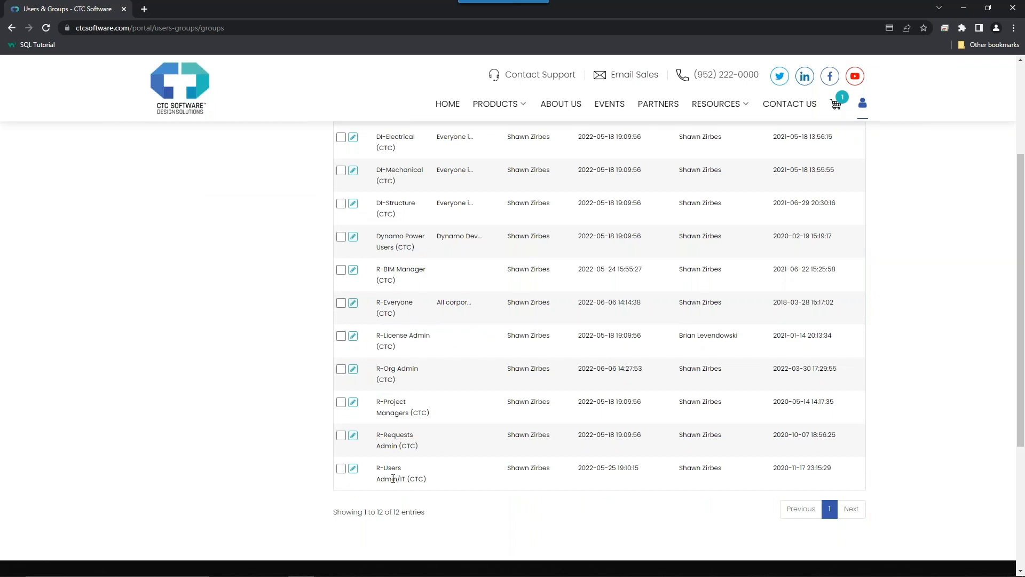
pyautogui.scroll(1, 430, 476)
pyautogui.scroll(2, 433, 480)
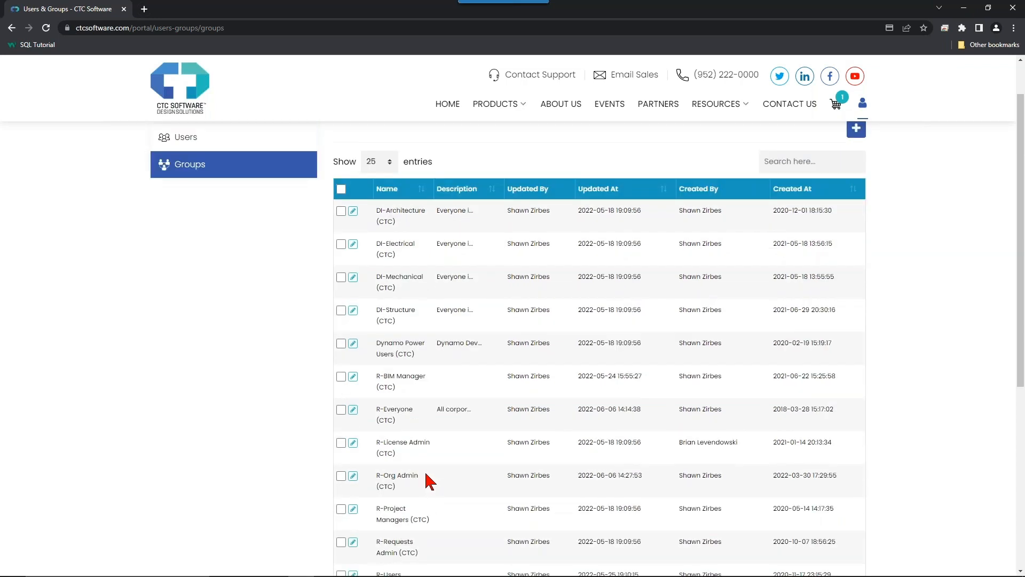
pyautogui.scroll(-1, 427, 478)
pyautogui.scroll(-1, 427, 481)
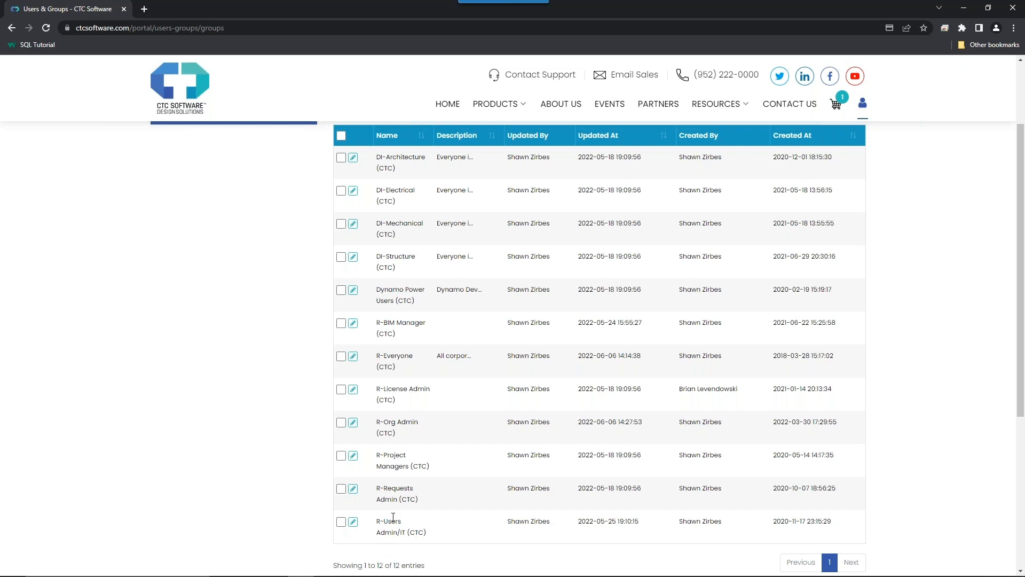
pyautogui.moveTo(377, 355); pyautogui.dragTo(416, 355)
pyautogui.click(378, 423)
pyautogui.moveTo(378, 423); pyautogui.dragTo(429, 427)
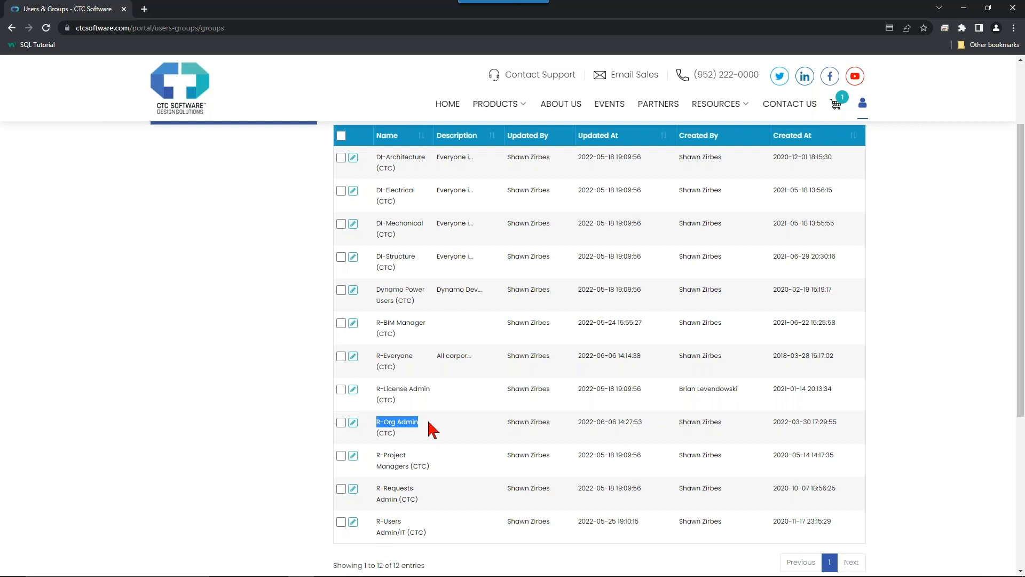
pyautogui.moveTo(377, 322); pyautogui.dragTo(433, 332)
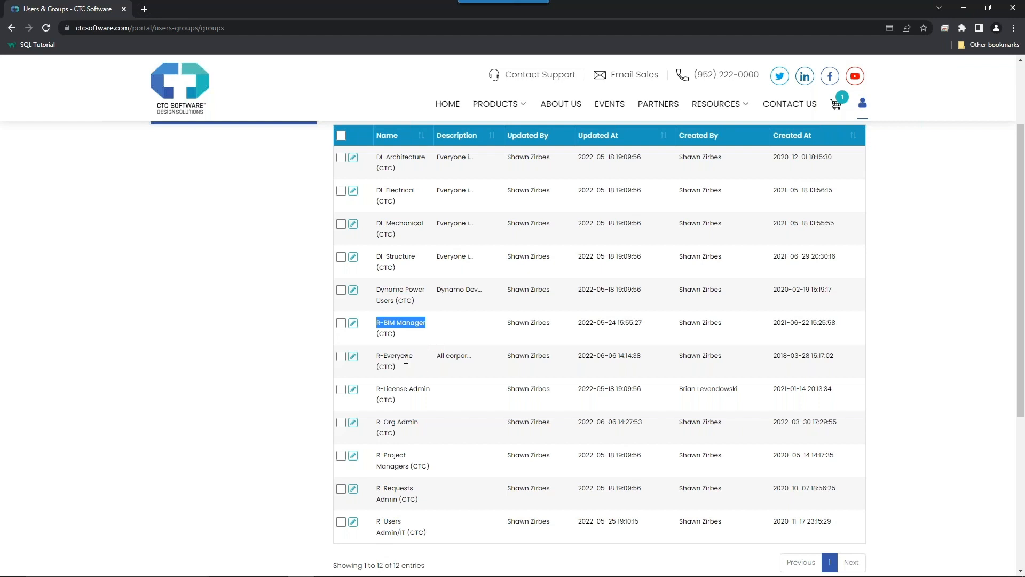
# Create a new user group named Everyone, without a description.
pyautogui.scroll(1, 464, 385)
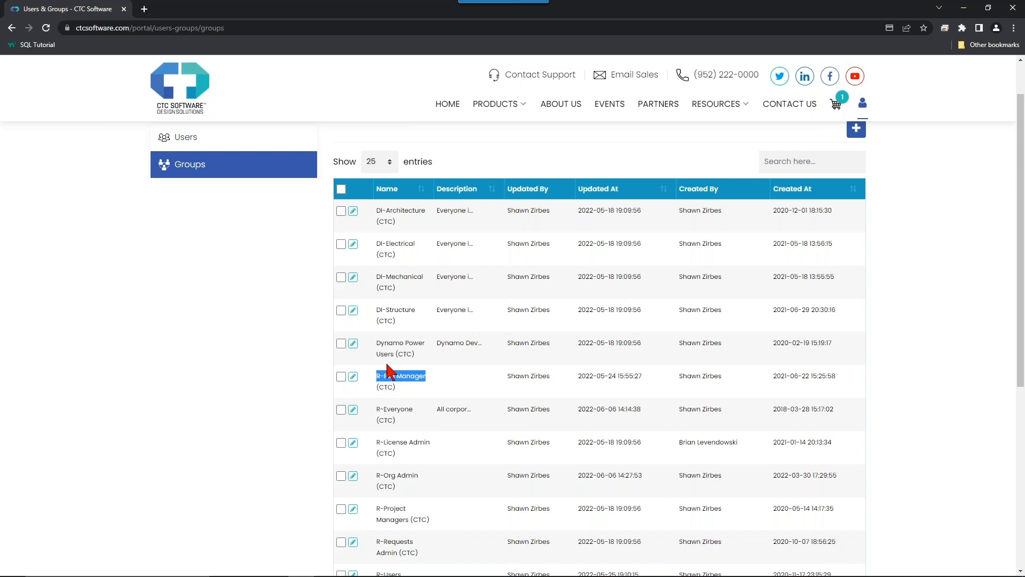
pyautogui.scroll(1, 728, 337)
pyautogui.scroll(1, 727, 336)
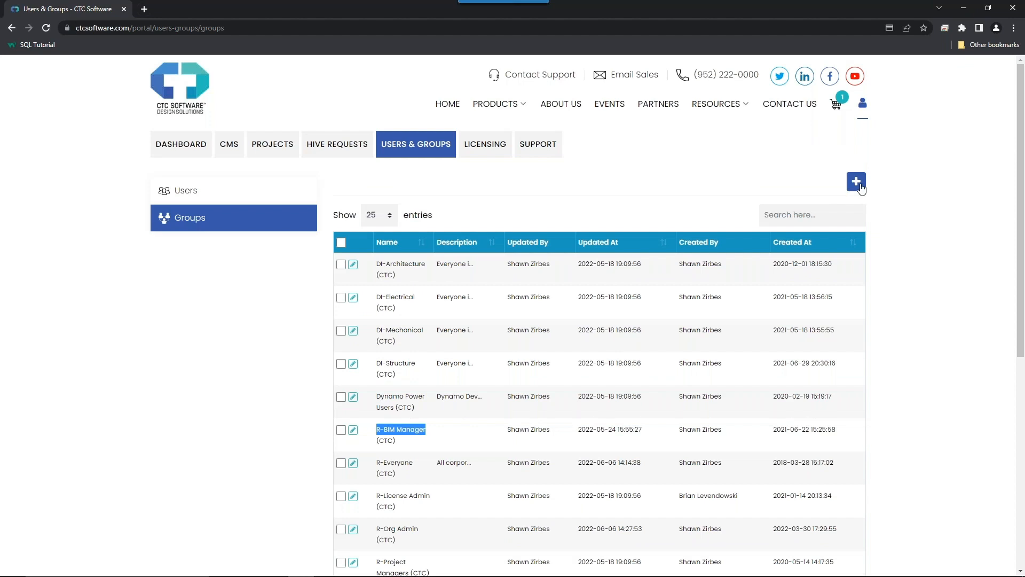
pyautogui.click(852, 184)
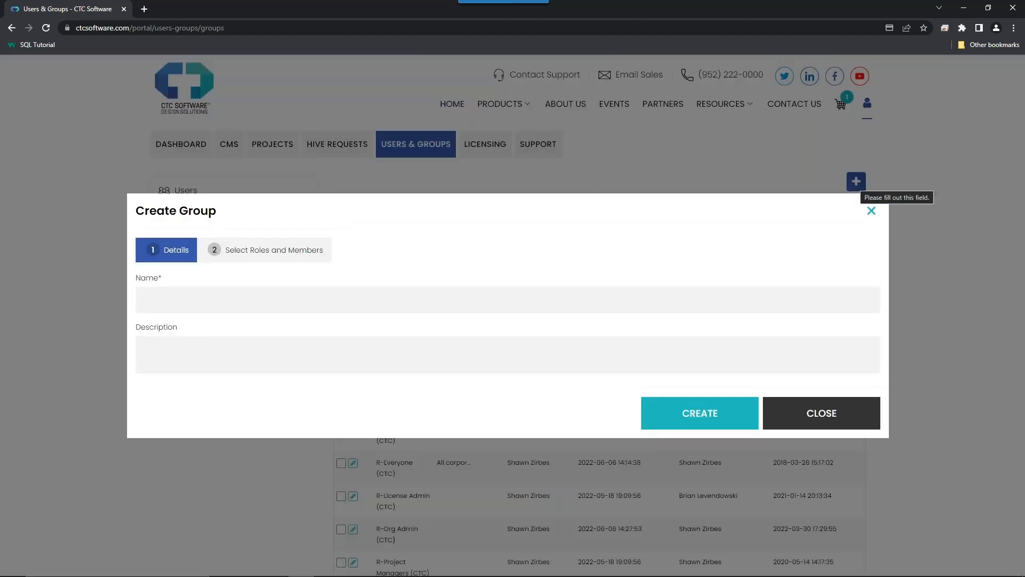
pyautogui.click(719, 297)
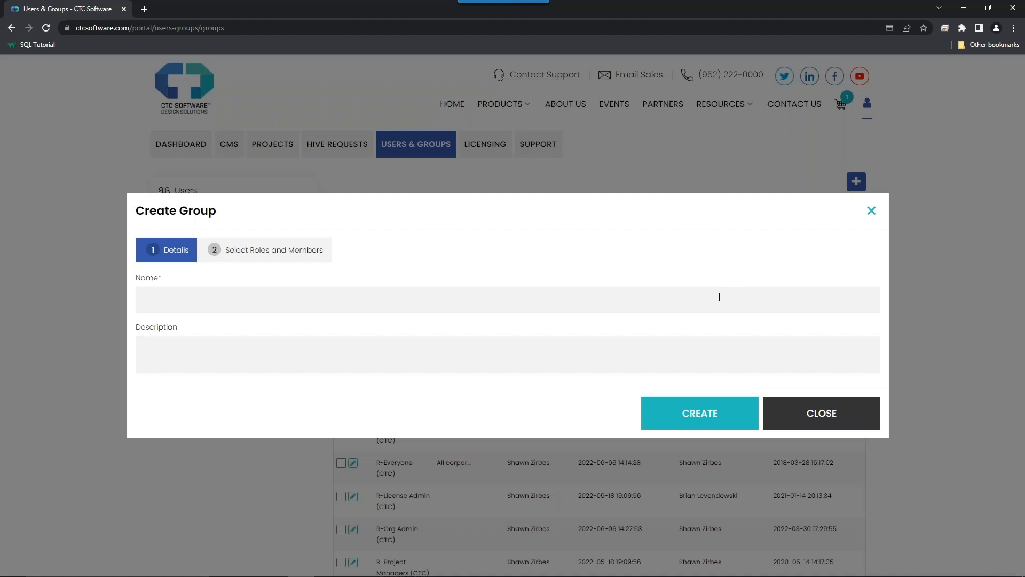
pyautogui.write('Everyopne')
pyautogui.press('BackSpace')
pyautogui.press('BackSpace')
pyautogui.press('BackSpace')
pyautogui.press('BackSpace')
pyautogui.write('one')
pyautogui.click(701, 424)
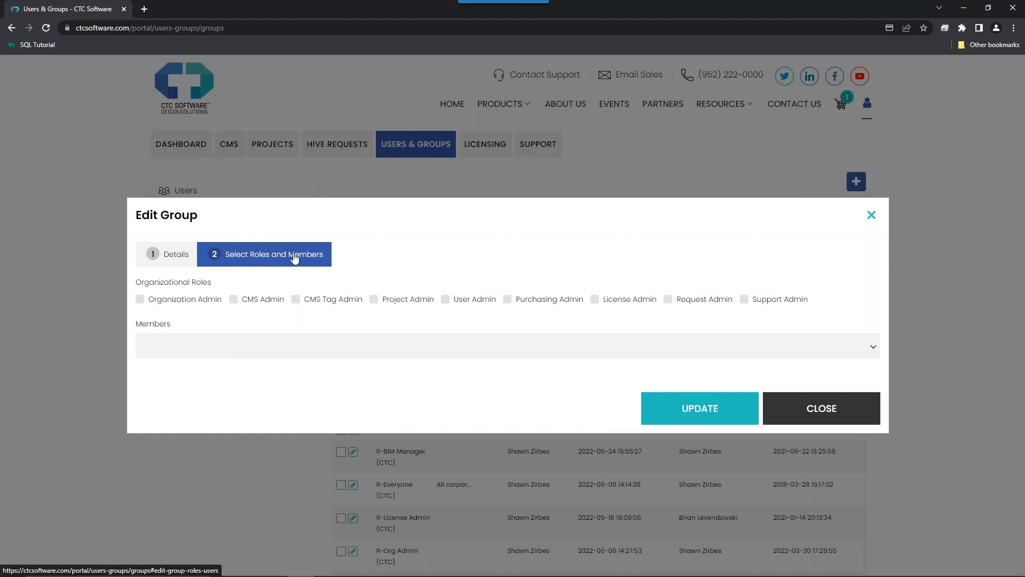
# Find one user by first name, add them as a member of the Everyone group, and update the group.
pyautogui.click(298, 342)
pyautogui.write('shawn')
pyautogui.click(237, 372)
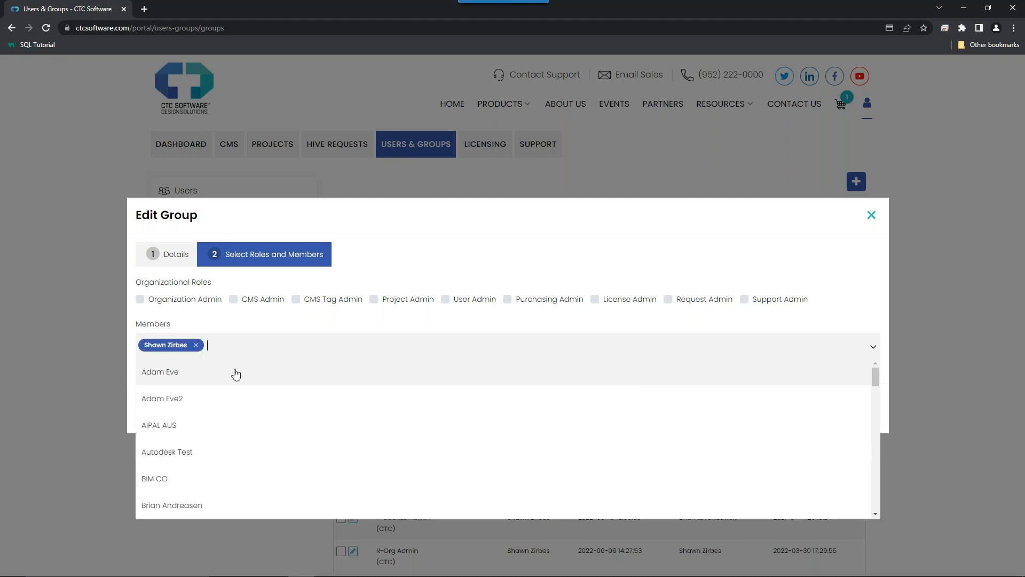
pyautogui.click(345, 325)
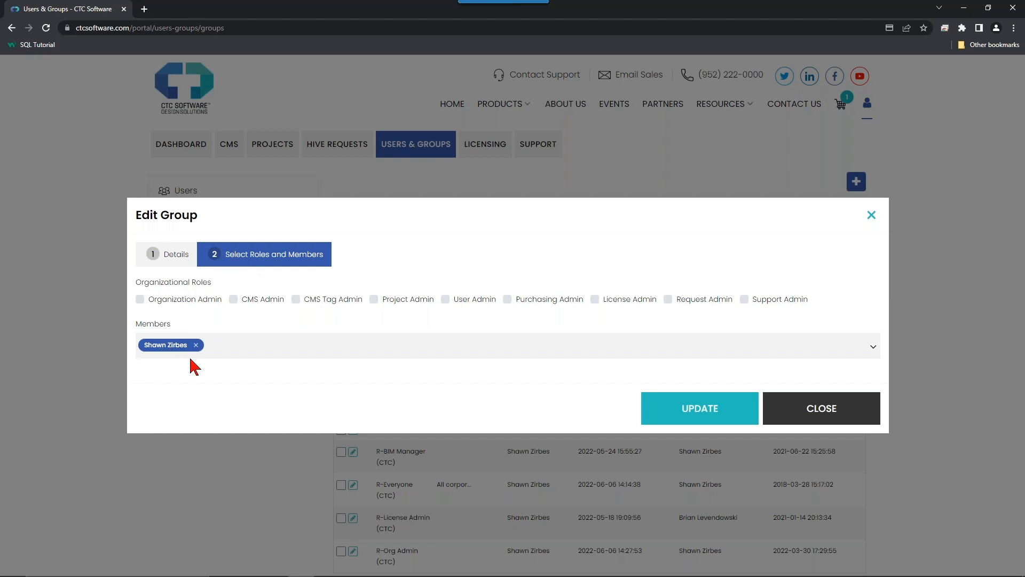
pyautogui.click(711, 417)
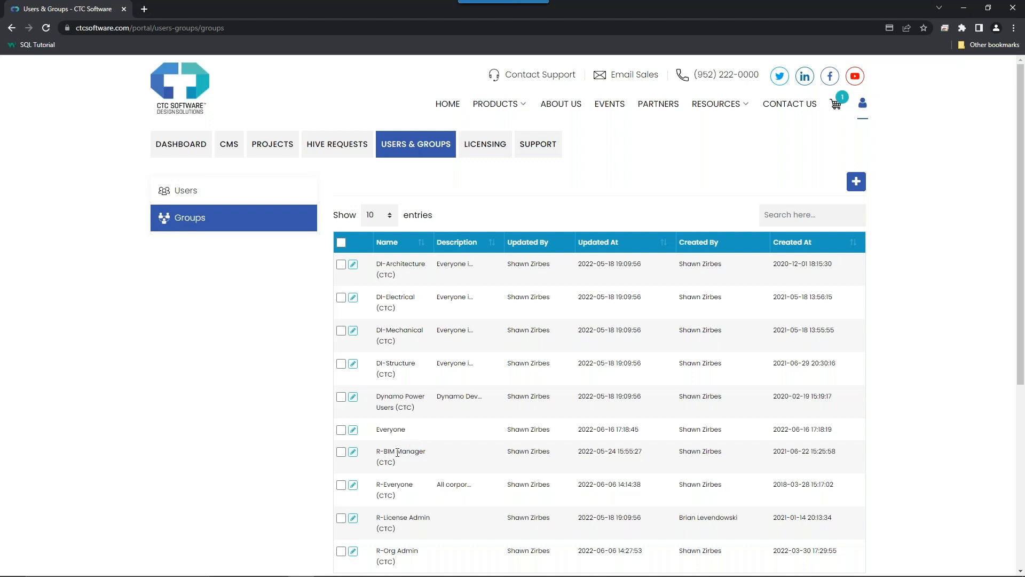
# Create another user group named BIM Managers, without a description.
pyautogui.click(856, 182)
pyautogui.write('BIM Managers')
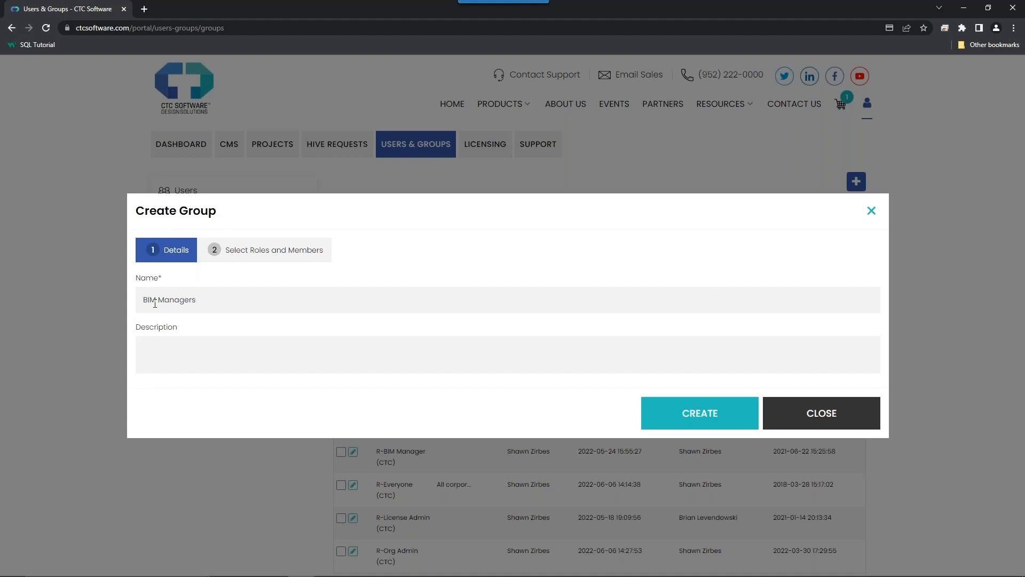
pyautogui.click(701, 427)
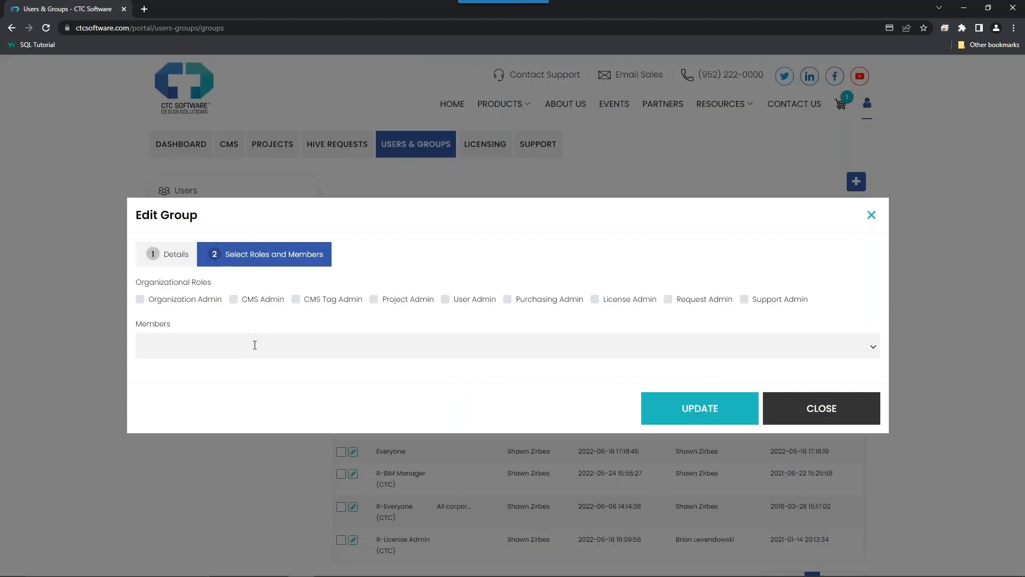
# Find the same user by first name and add them as a member of the BIM Managers group.
pyautogui.click(255, 344)
pyautogui.write('shawn')
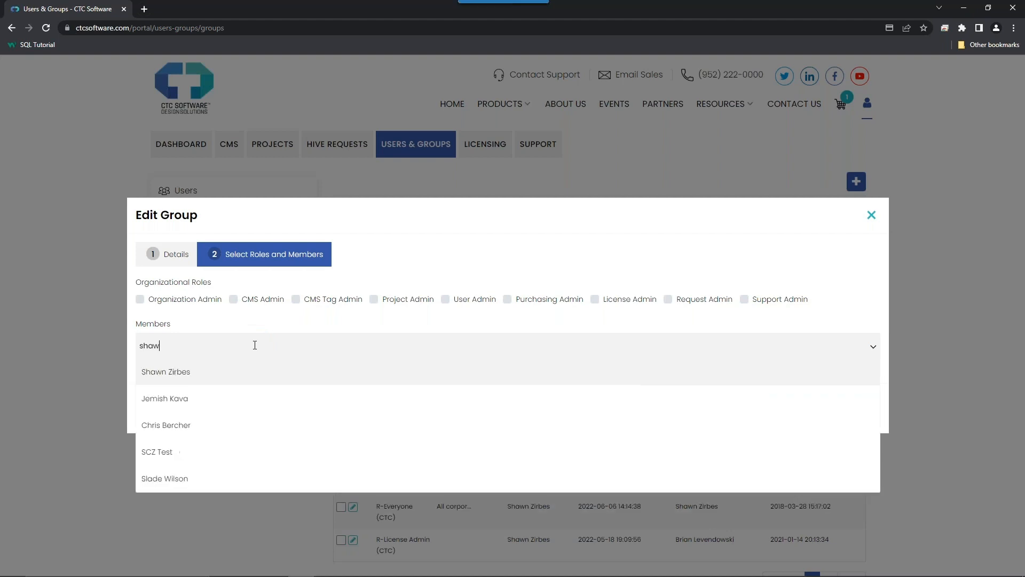
pyautogui.click(211, 377)
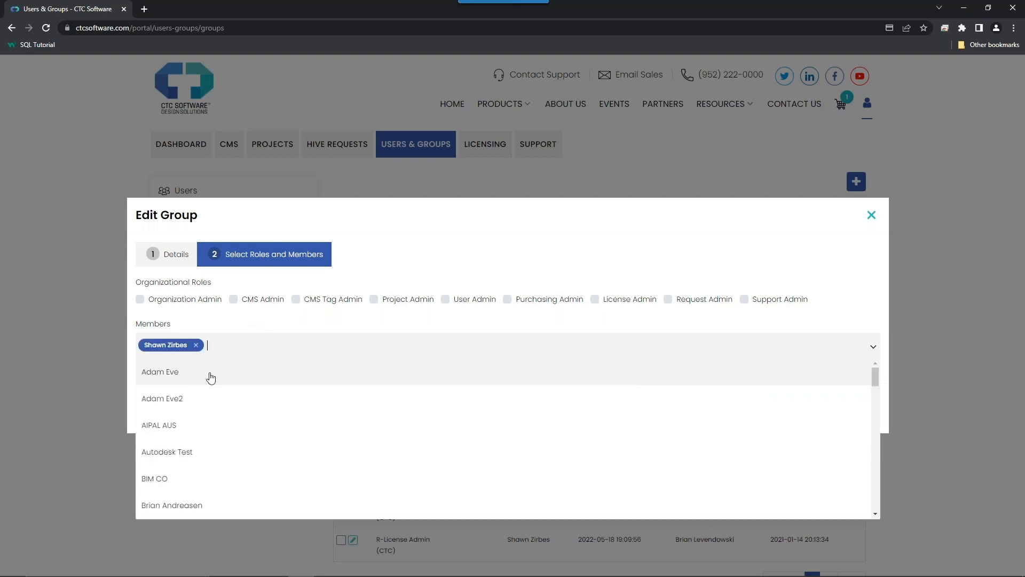
pyautogui.click(384, 318)
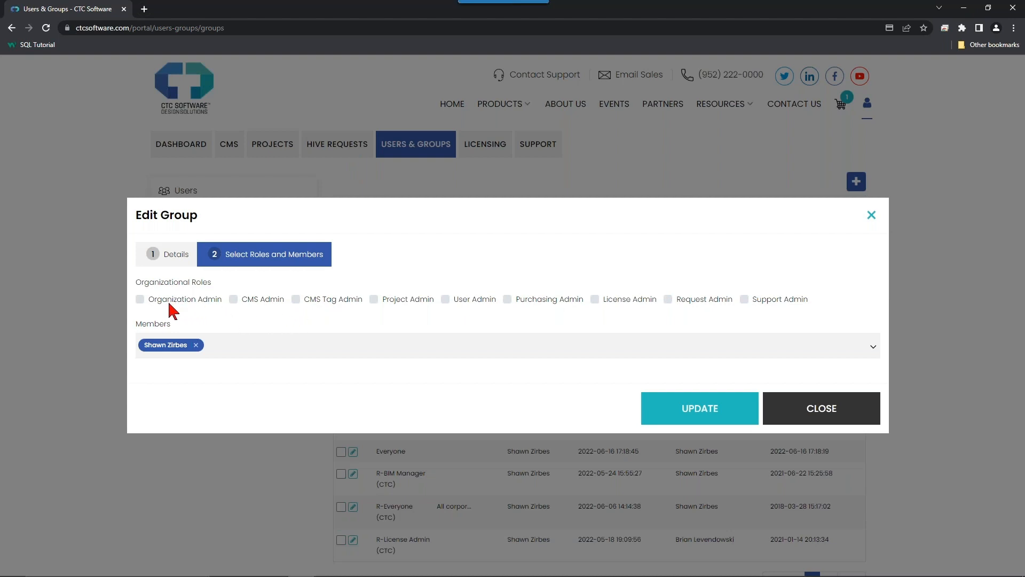
# Give the BIM Managers group the CMS, Project, License, Request and Support Admin roles, and update the group.
pyautogui.click(152, 298)
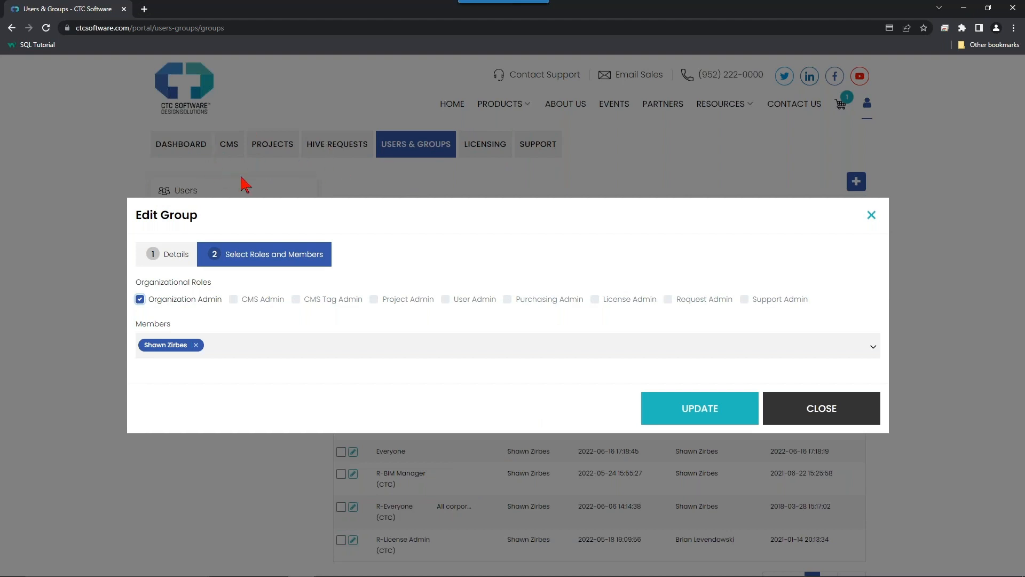
pyautogui.click(140, 300)
pyautogui.click(234, 300)
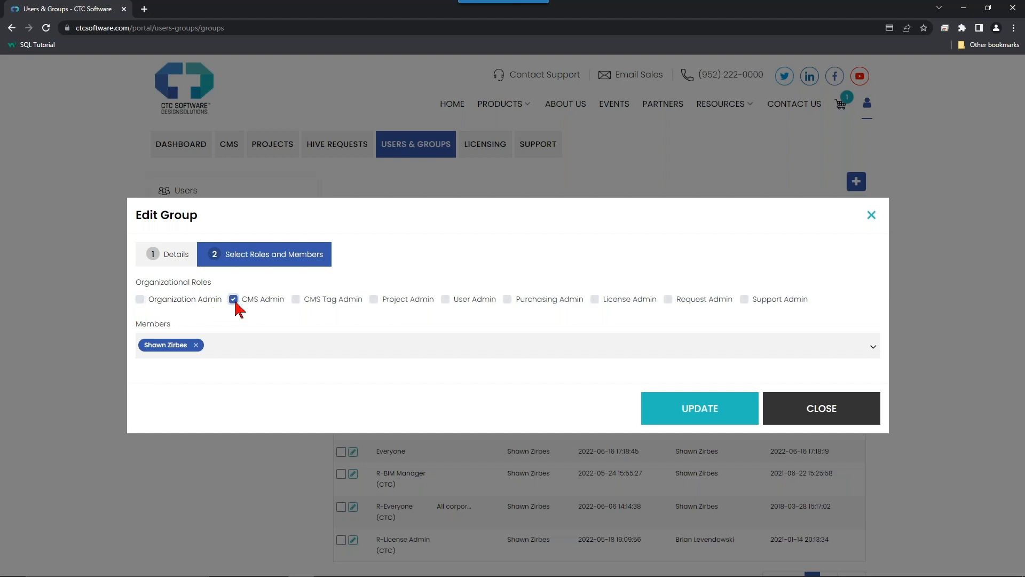
pyautogui.click(374, 300)
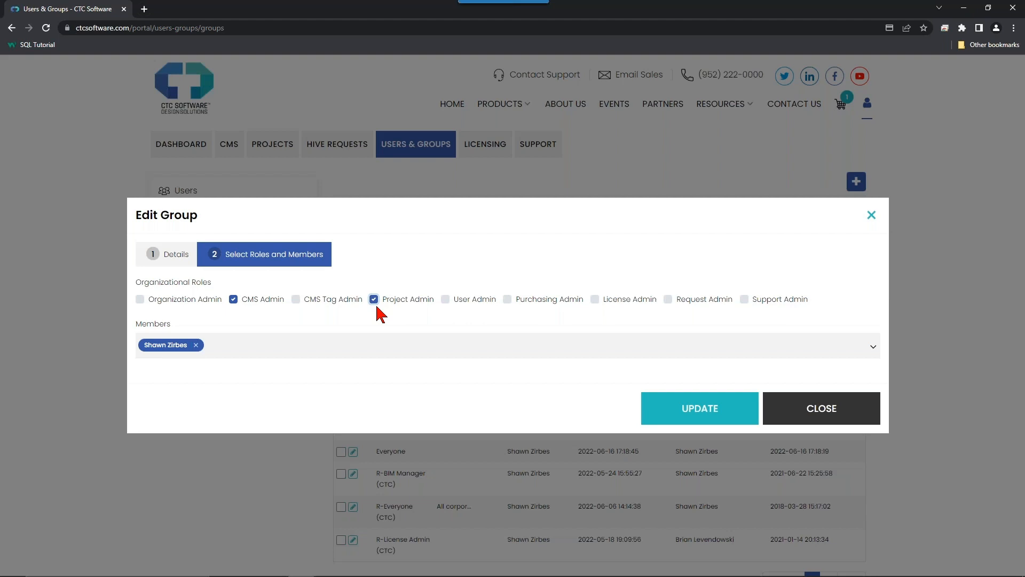
pyautogui.click(446, 300)
pyautogui.click(445, 299)
pyautogui.click(507, 299)
pyautogui.click(507, 300)
pyautogui.click(596, 299)
pyautogui.click(668, 300)
pyautogui.click(746, 300)
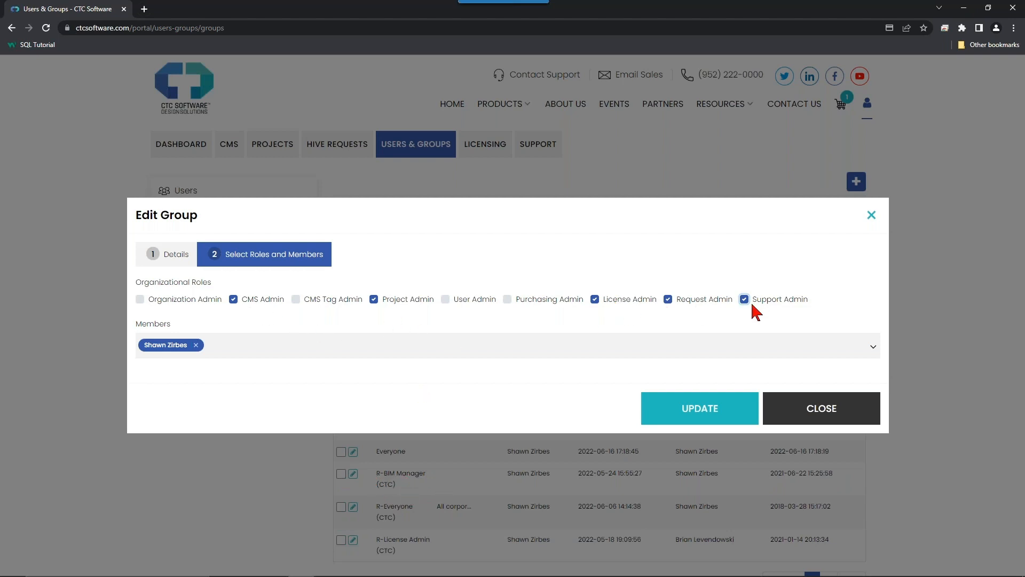
pyautogui.click(698, 412)
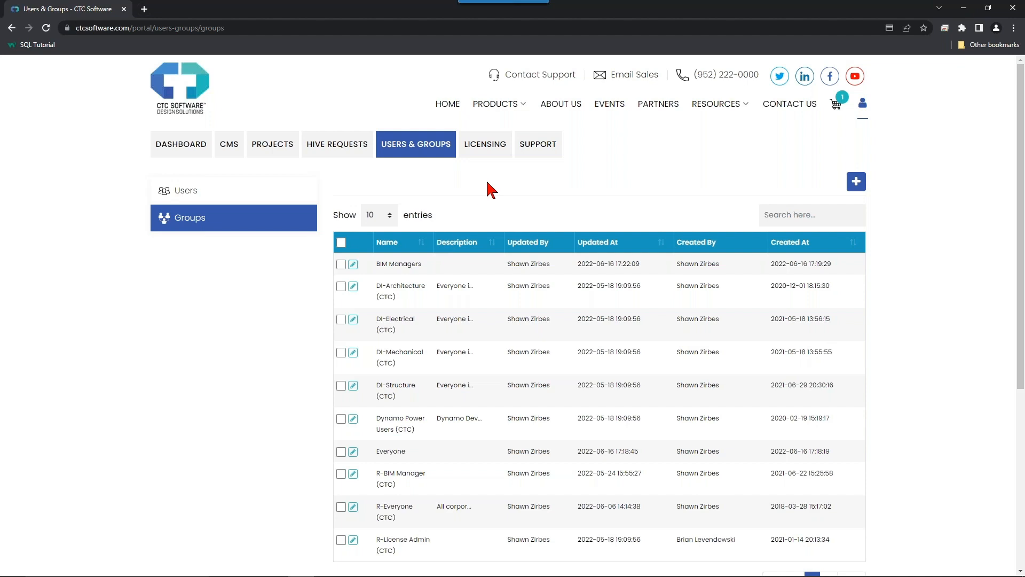
# Open the portal's Licensing page and expand the CTC BIM Project Suite licenses to view their details.
pyautogui.click(493, 155)
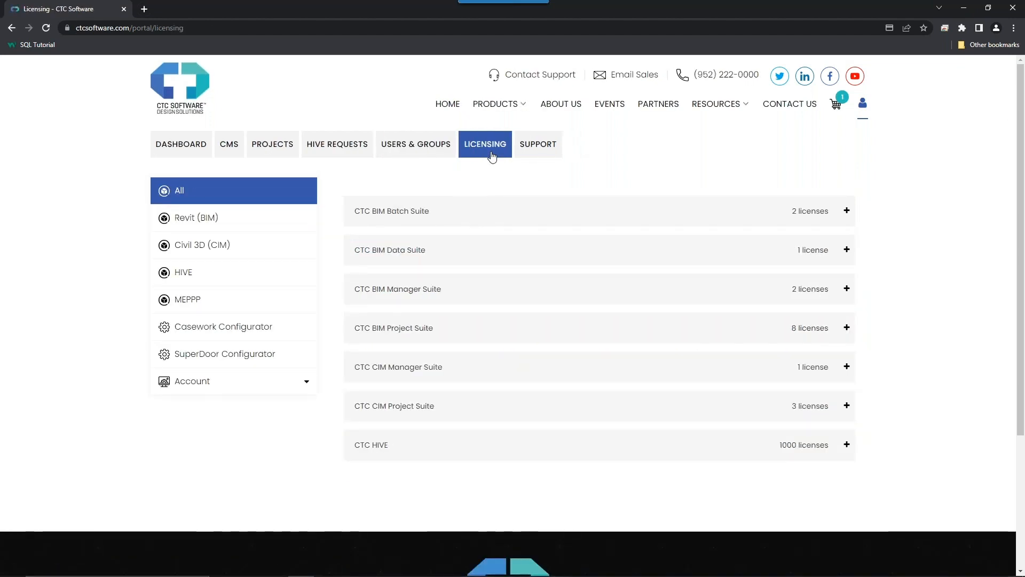
pyautogui.scroll(-1, 636, 160)
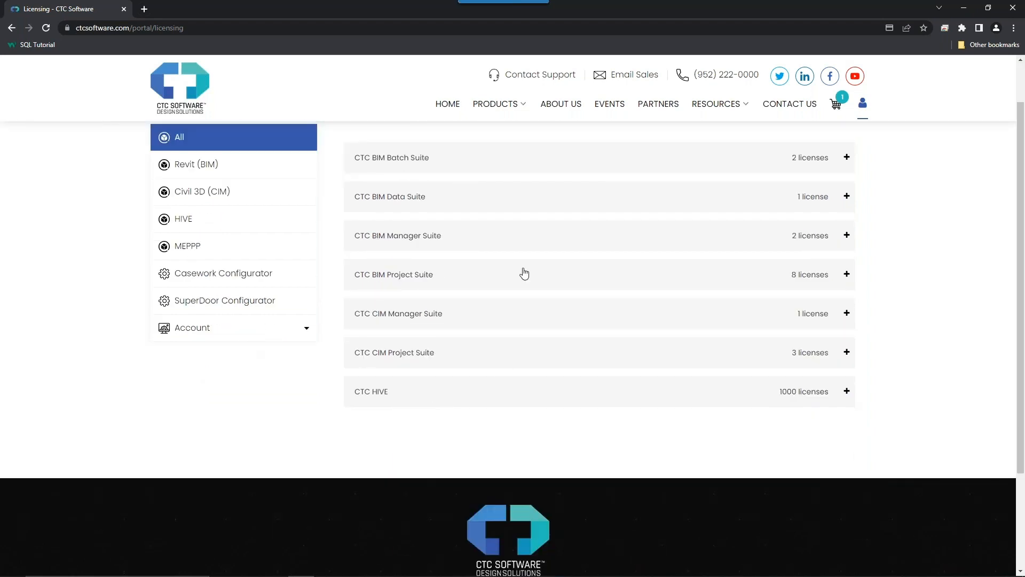
pyautogui.scroll(1, 425, 287)
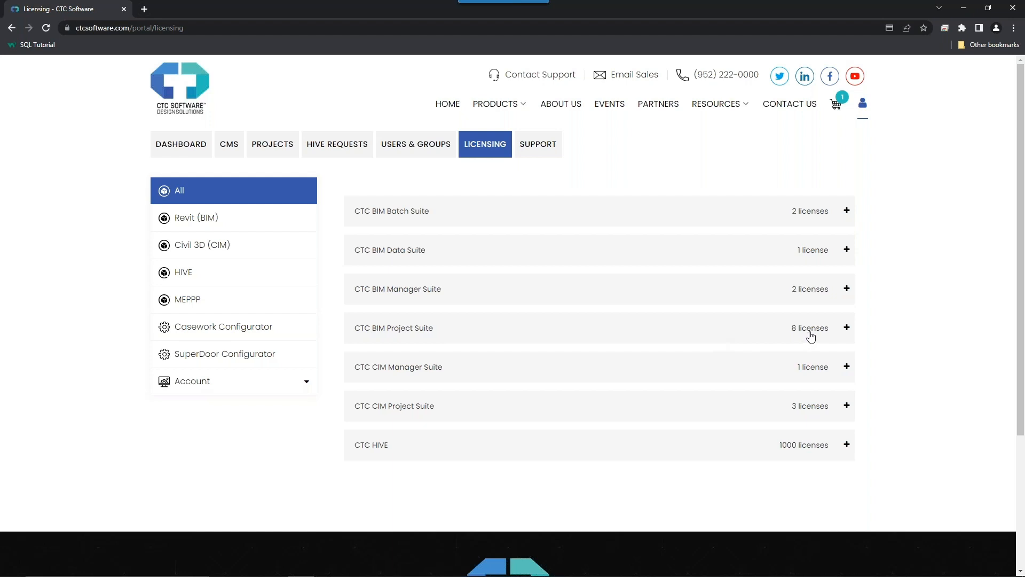
pyautogui.click(847, 328)
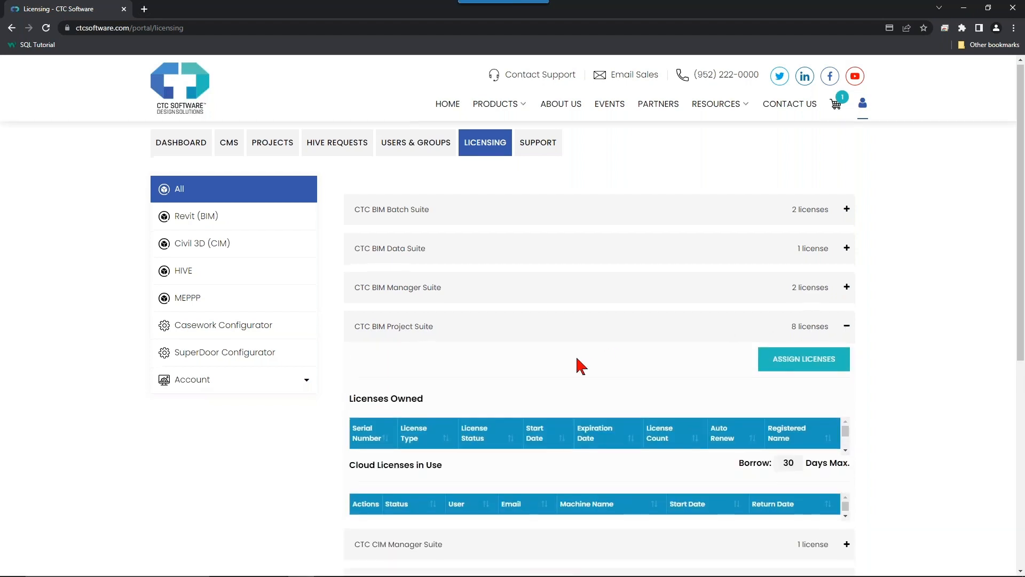
pyautogui.scroll(-1, 577, 362)
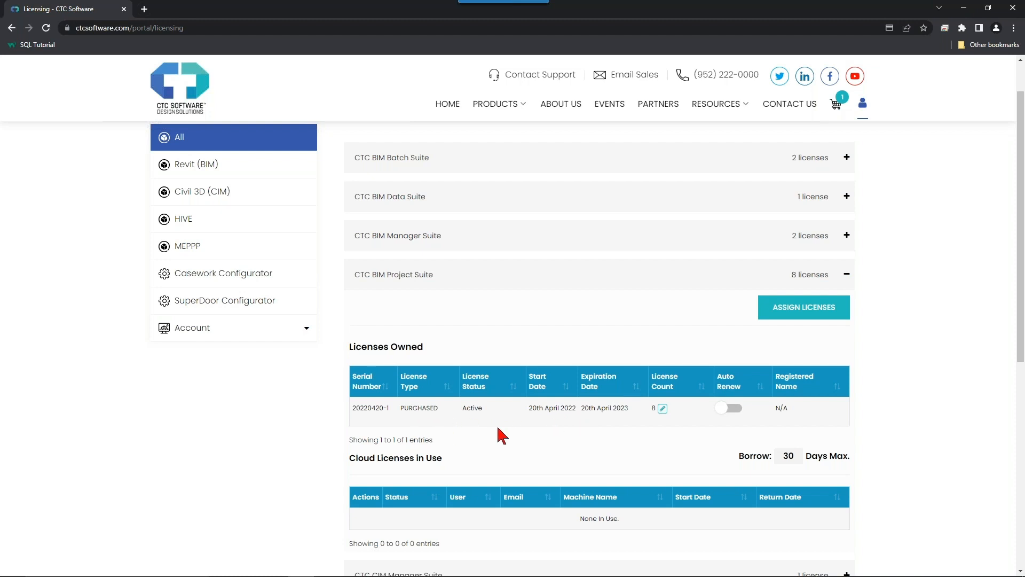
# Assign the CTC BIM Project Suite licenses to the Everyone and BIM Managers groups and save the assignment.
pyautogui.click(791, 314)
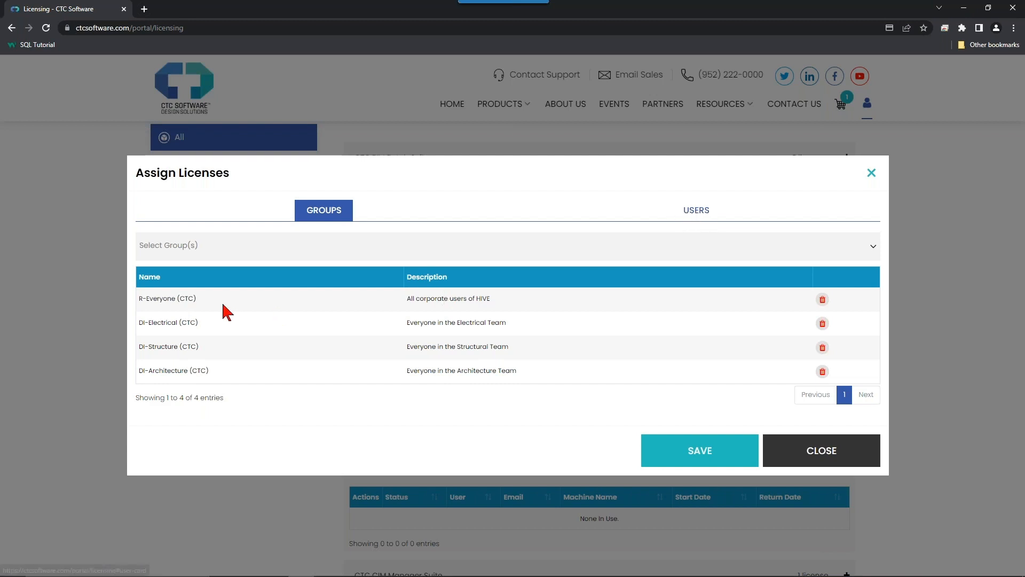
pyautogui.moveTo(139, 301); pyautogui.dragTo(209, 301)
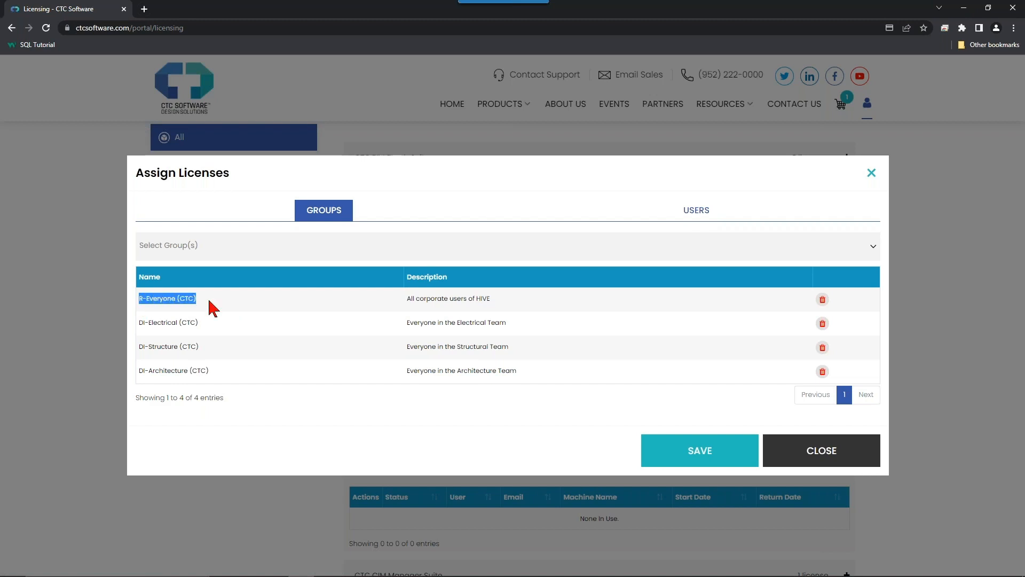
pyautogui.click(223, 246)
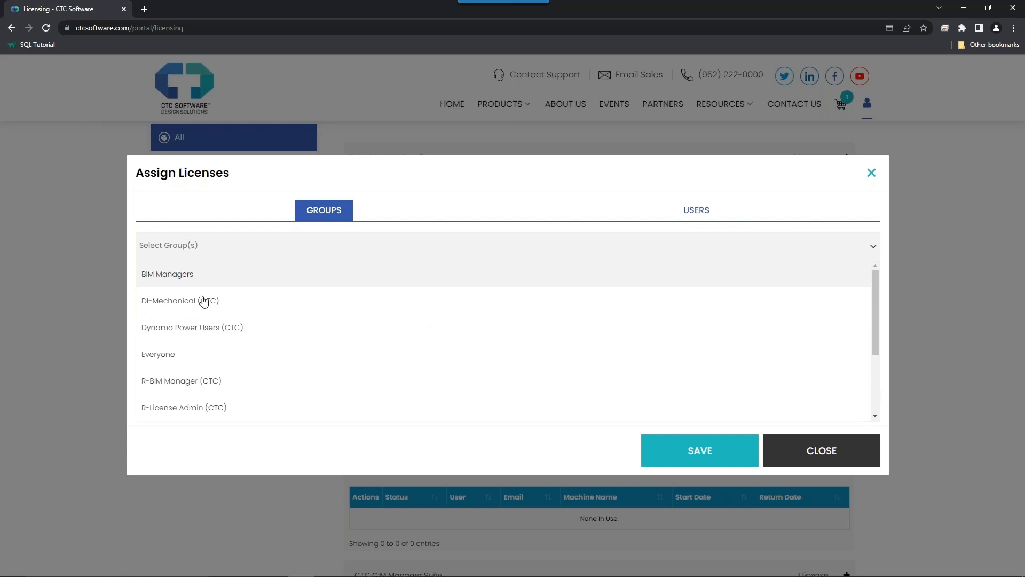
pyautogui.click(171, 354)
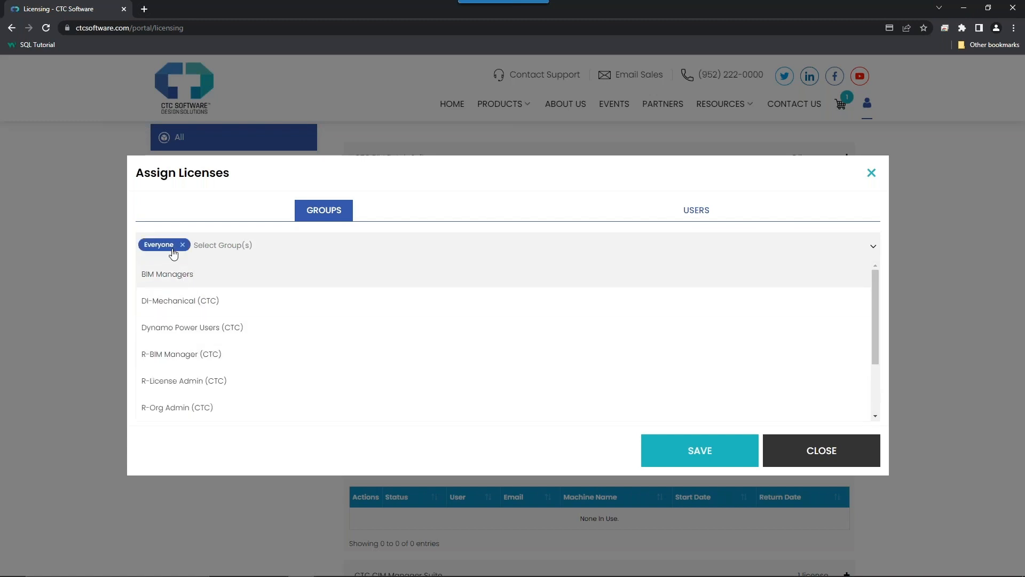
pyautogui.click(179, 277)
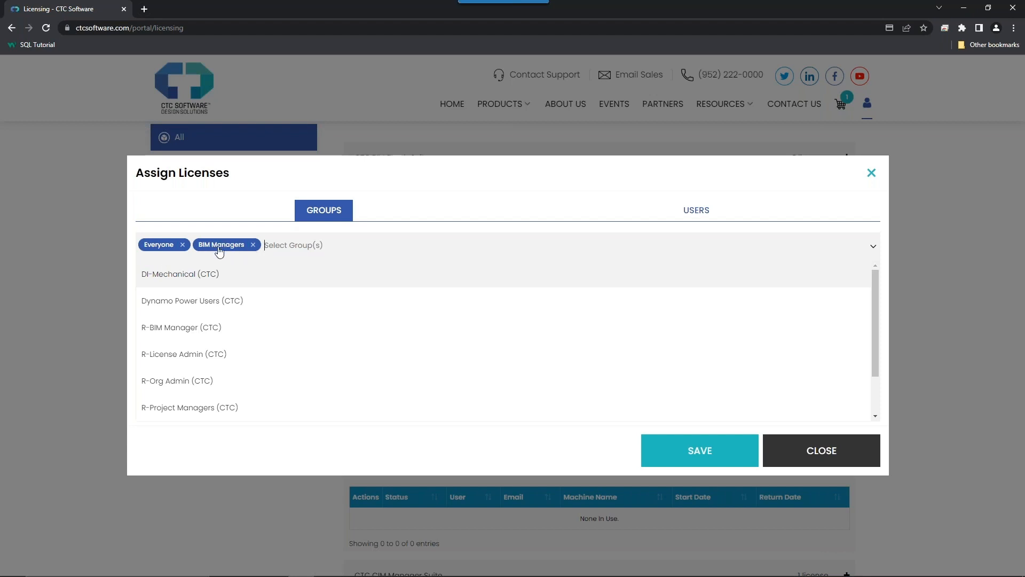
pyautogui.click(351, 214)
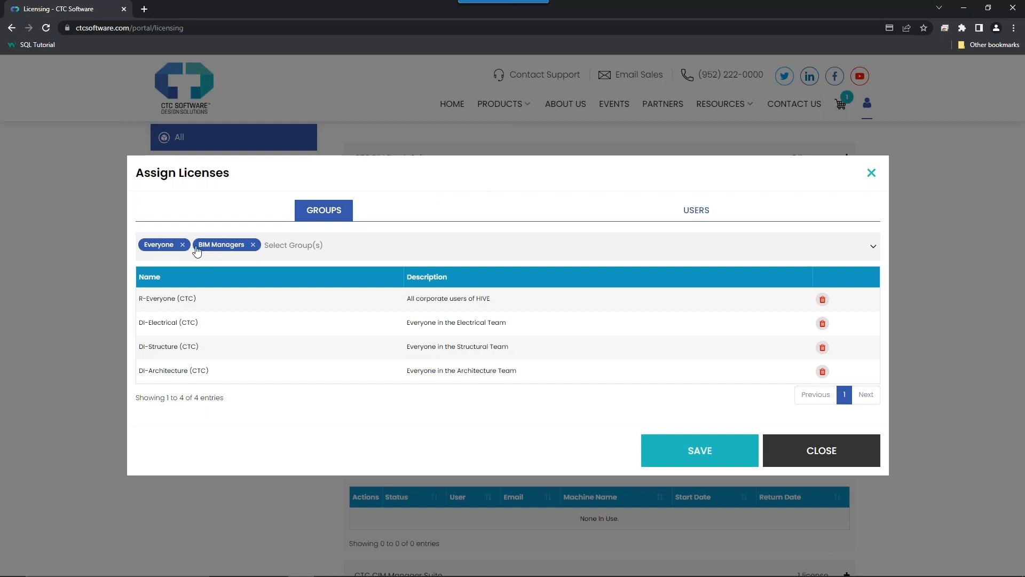
pyautogui.click(694, 463)
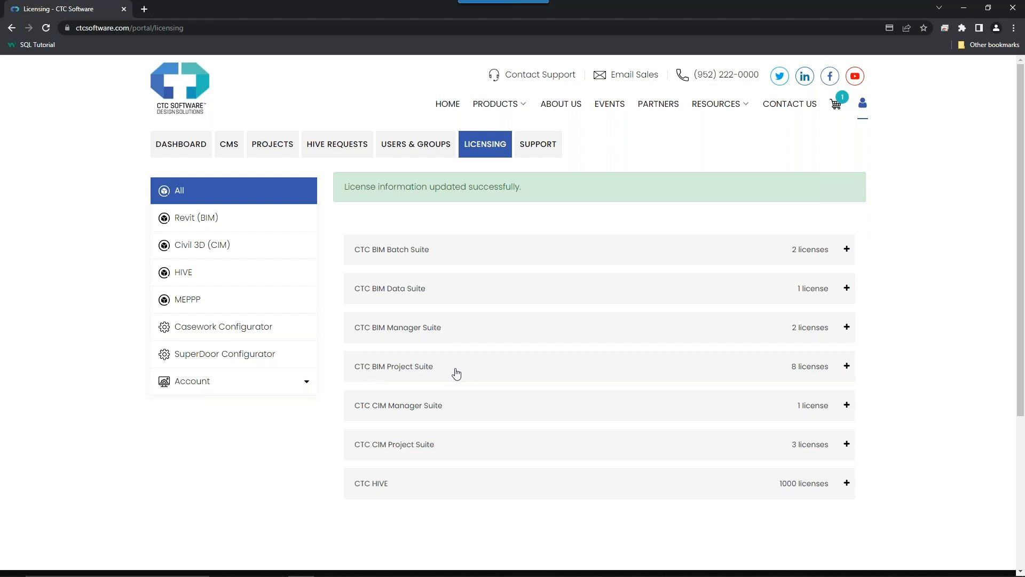
# Look at View Creator running in Revit, return to the portal, and examine the CTC BIM Project Suite's cloud licenses in use.
pyautogui.hotkey('alt', 'Tab')
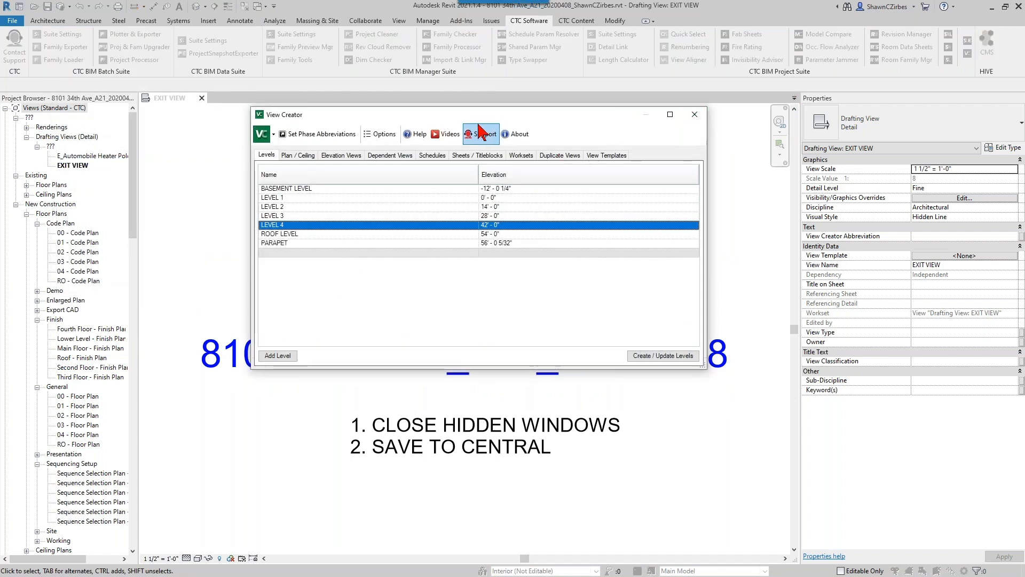
pyautogui.moveTo(292, 116); pyautogui.dragTo(326, 127)
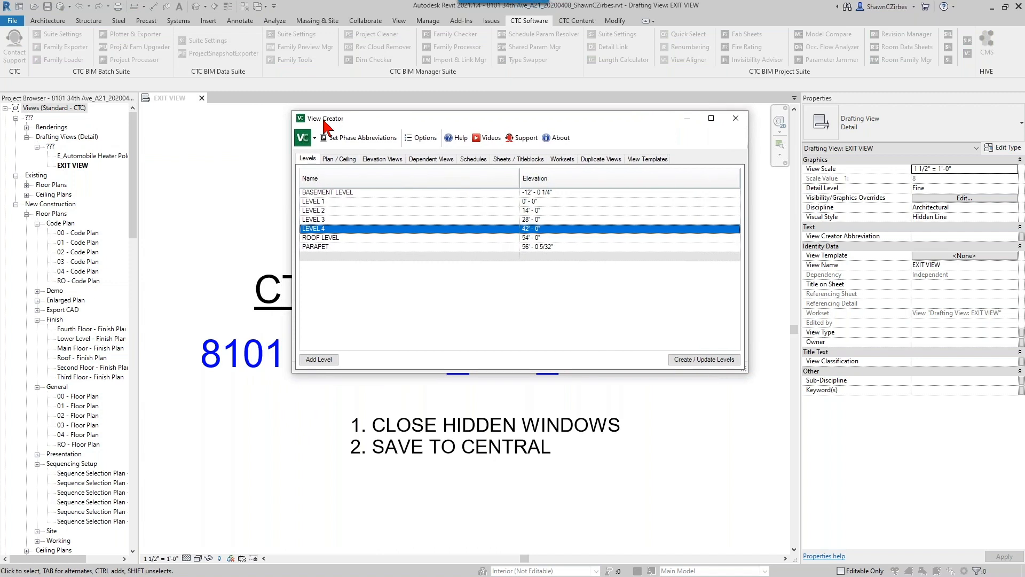
pyautogui.hotkey('alt', 'Tab')
pyautogui.hotkey('alt', 'Tab')
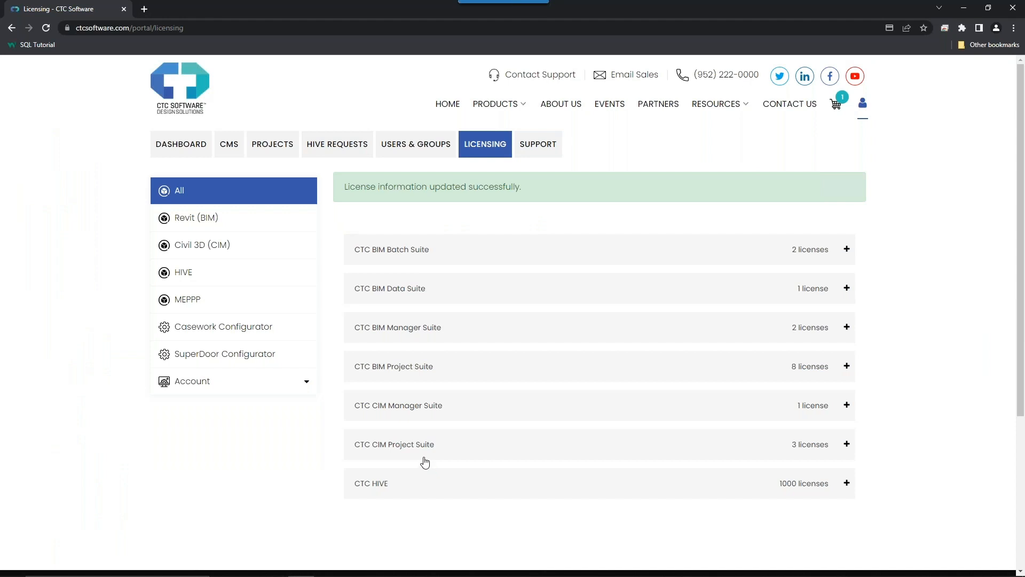
pyautogui.click(401, 371)
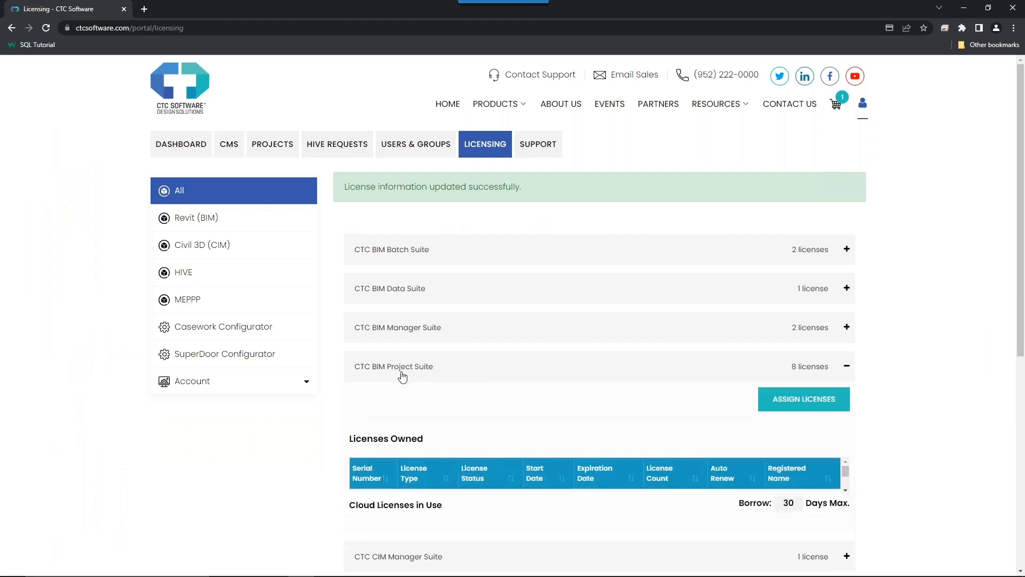
pyautogui.scroll(-4, 459, 405)
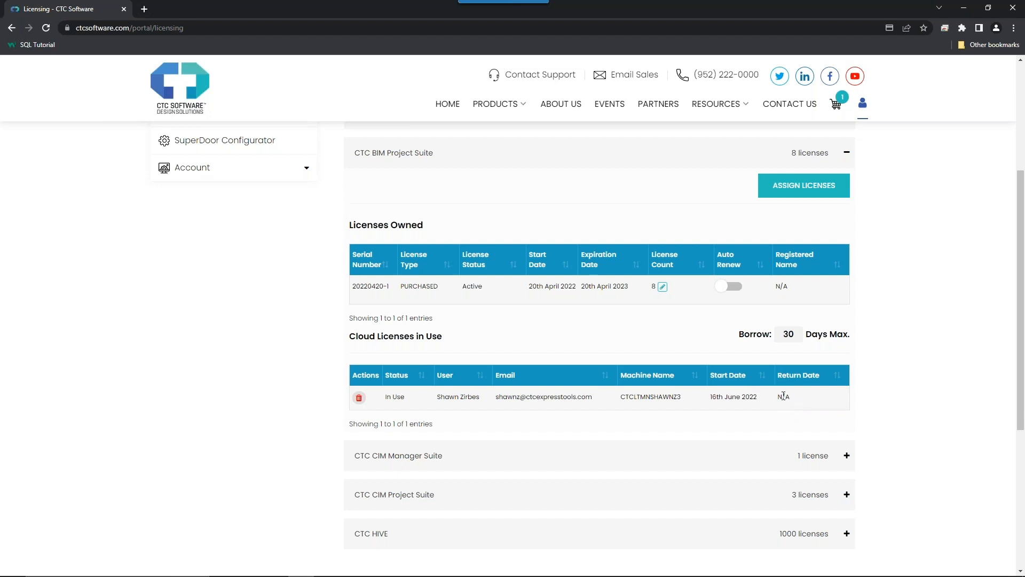
# Switch to Revit, close View Creator to release its license, and return to the portal in Chrome.
pyautogui.hotkey('alt', 'Tab')
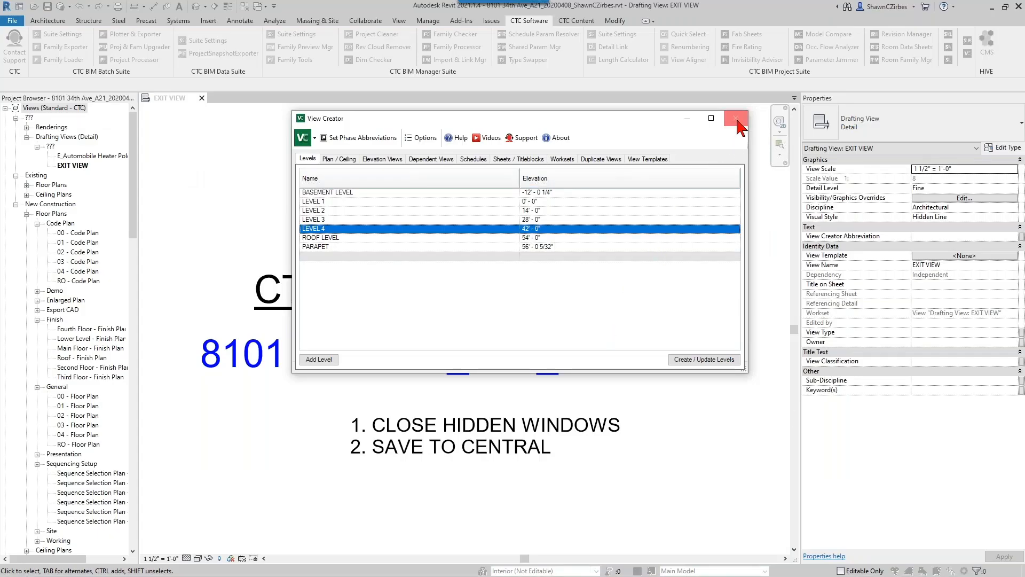
pyautogui.click(736, 118)
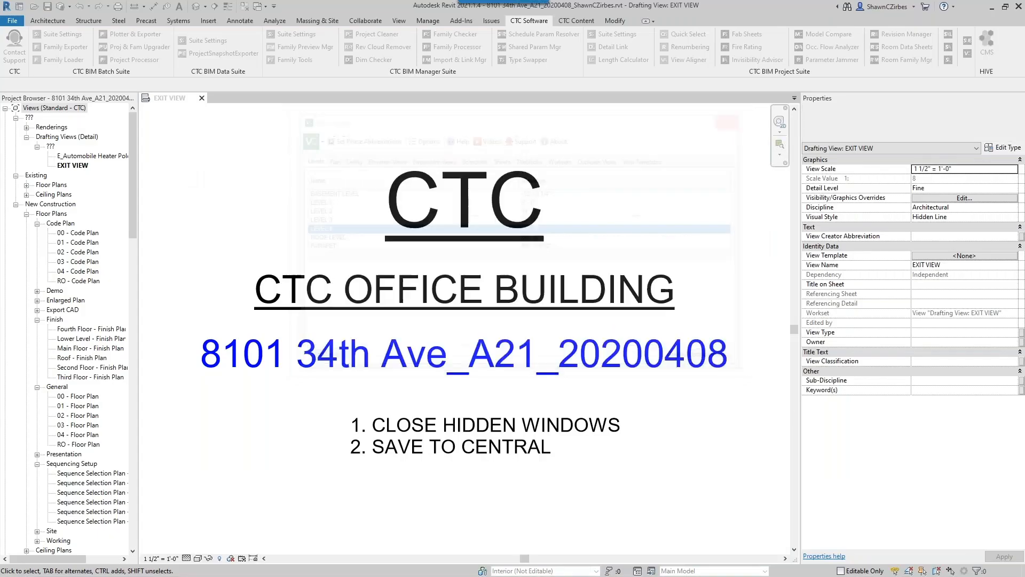
pyautogui.hotkey('alt', 'Tab')
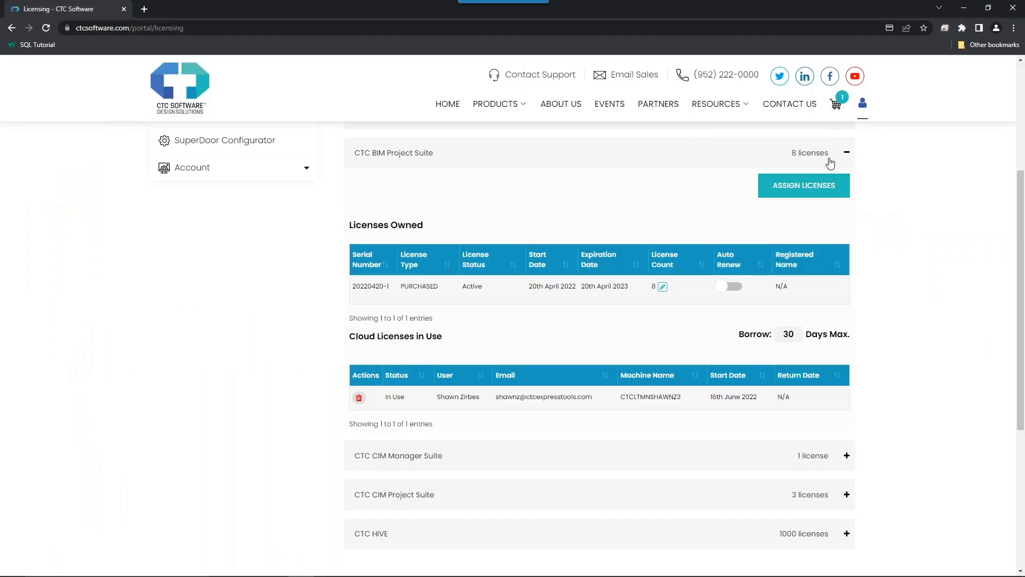
# Collapse and re-expand CTC BIM Project Suite to check its owned licenses and cloud licenses in use.
pyautogui.click(830, 163)
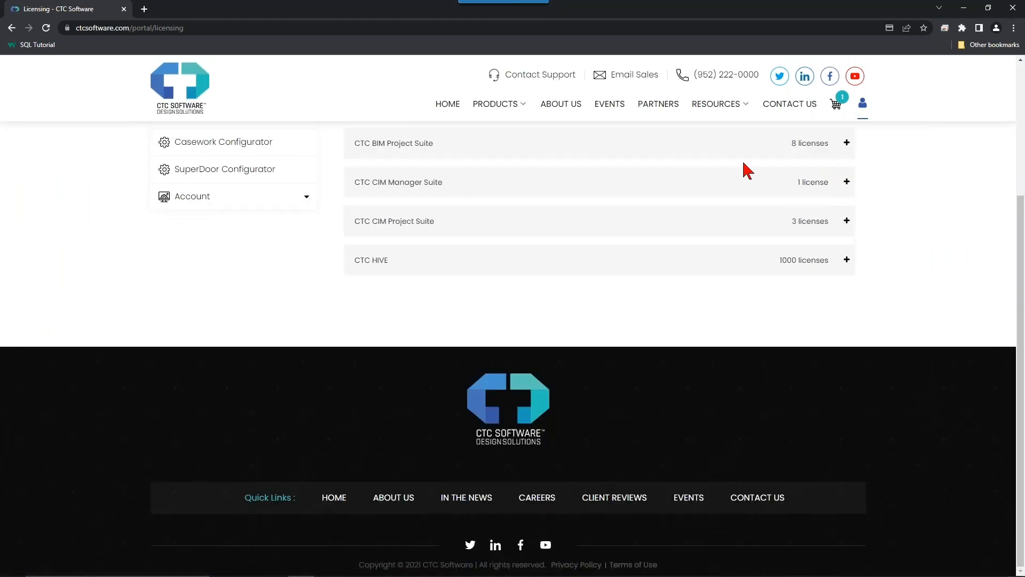
pyautogui.scroll(3, 511, 284)
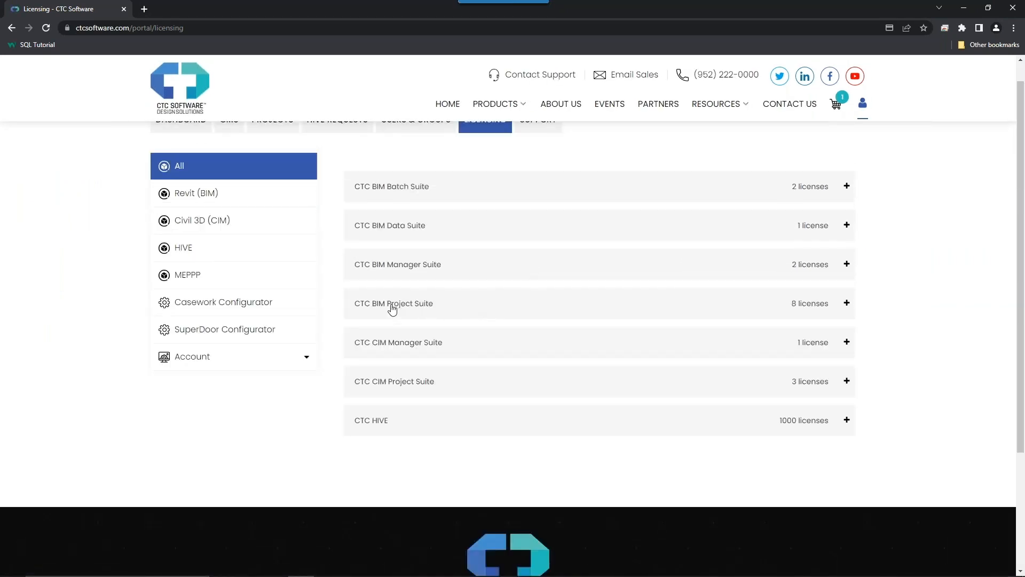
pyautogui.click(413, 309)
pyautogui.scroll(-1, 426, 321)
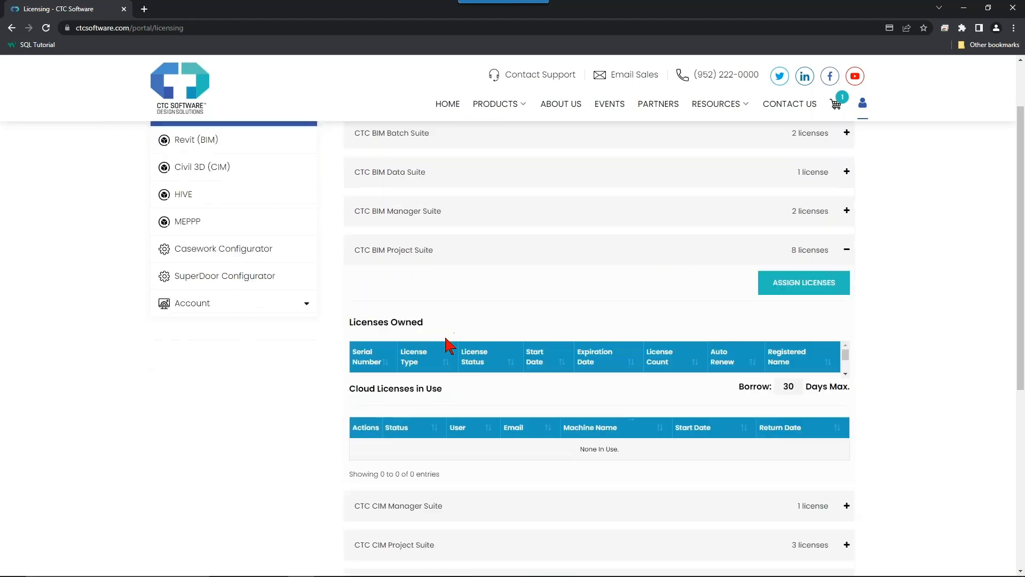
pyautogui.scroll(-1, 615, 492)
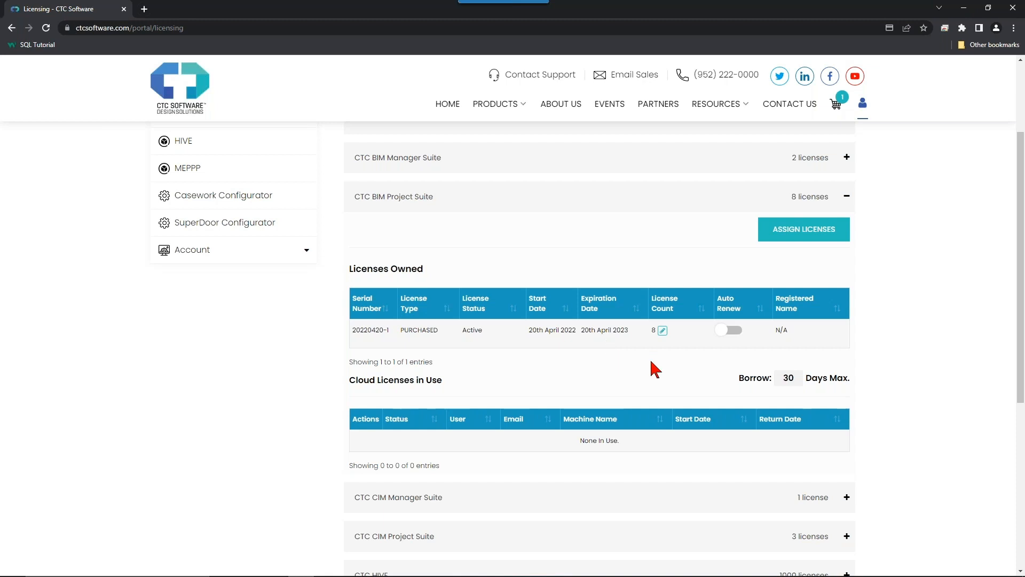
pyautogui.scroll(1, 657, 372)
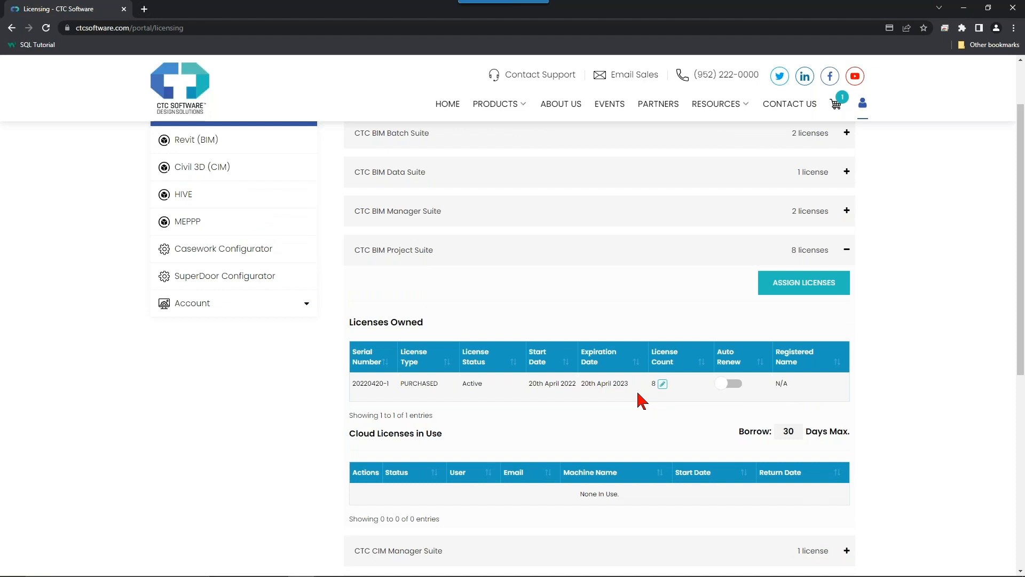
pyautogui.scroll(2, 646, 439)
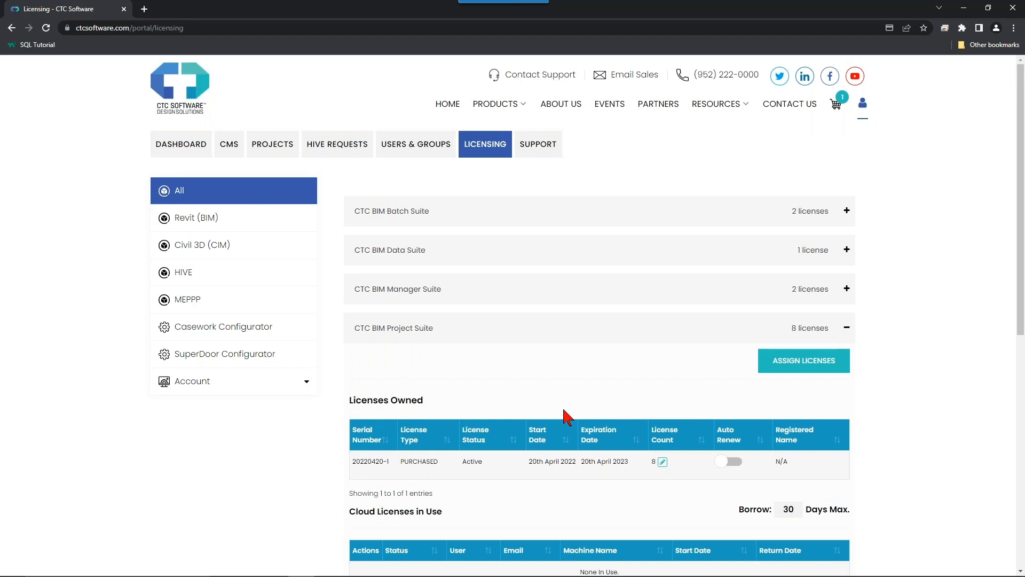
# Open the Create User form in Users & Groups, review its detail fields, and close it without creating a user.
pyautogui.click(407, 153)
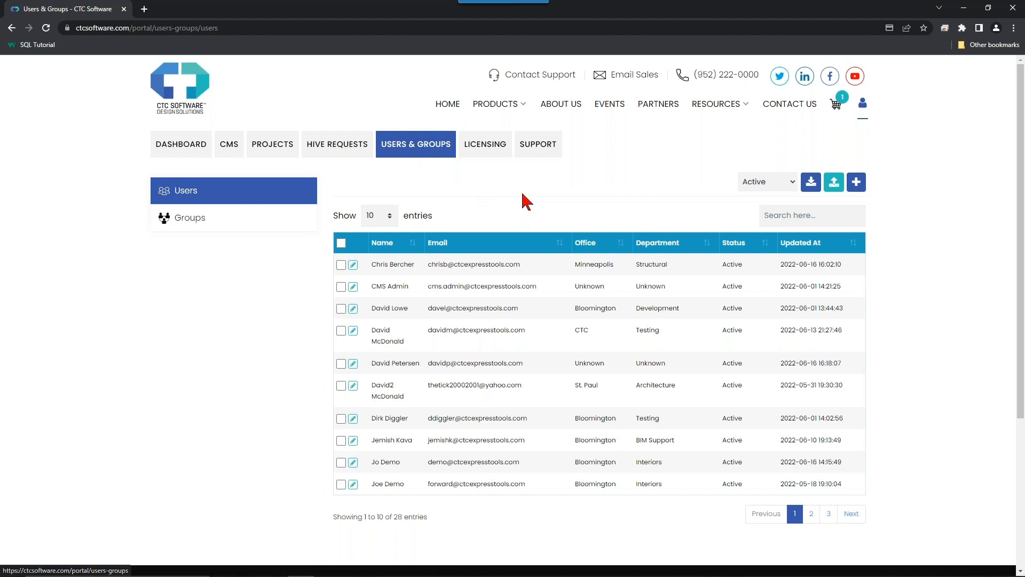
pyautogui.click(856, 183)
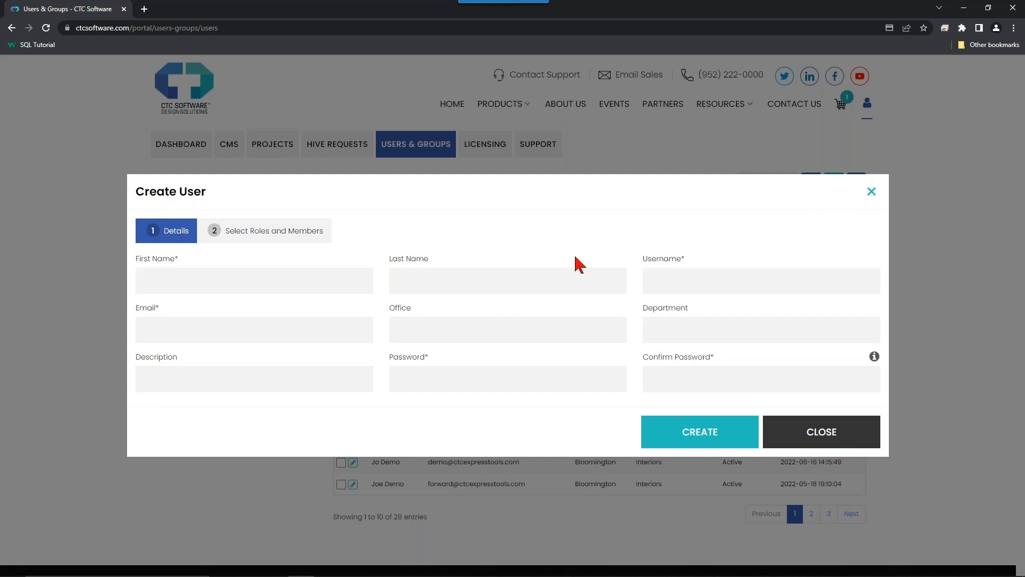
pyautogui.click(336, 283)
pyautogui.click(417, 283)
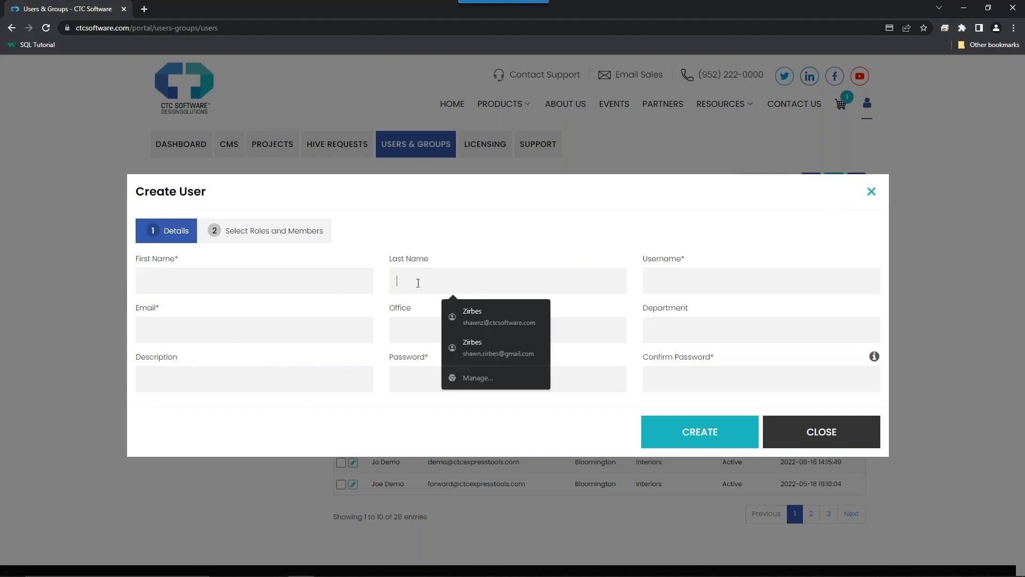
pyautogui.click(649, 280)
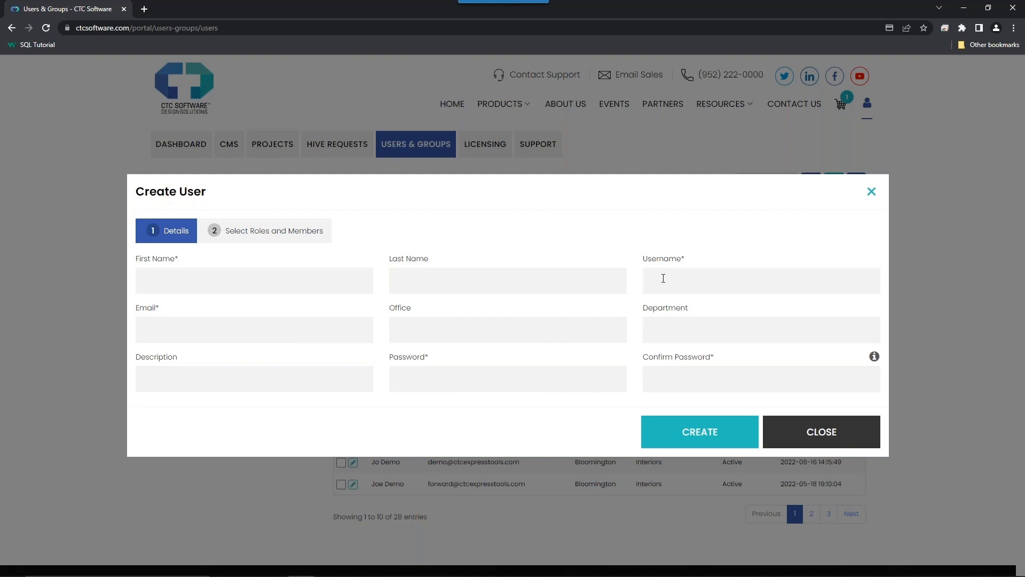
pyautogui.click(305, 333)
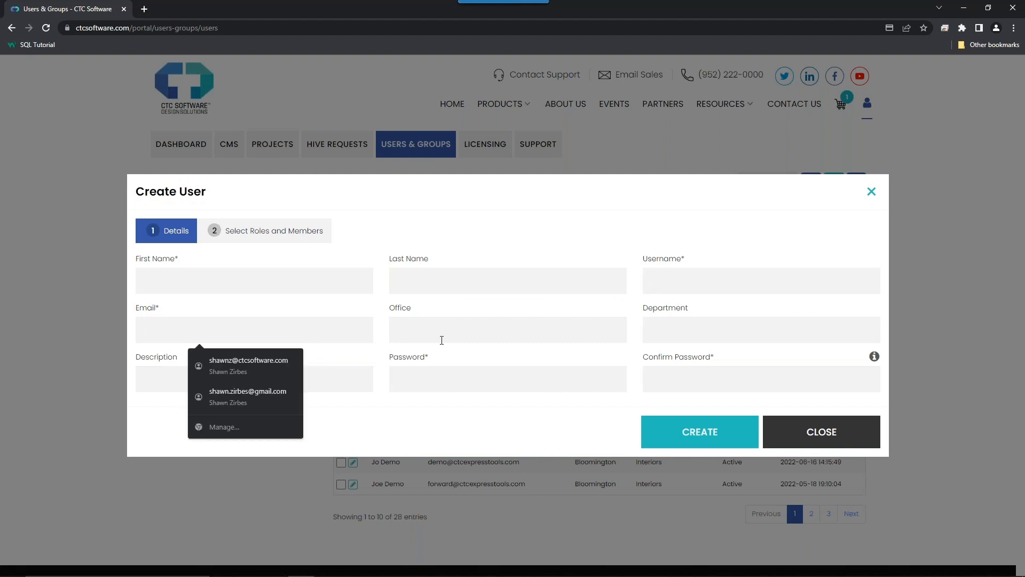
pyautogui.click(463, 335)
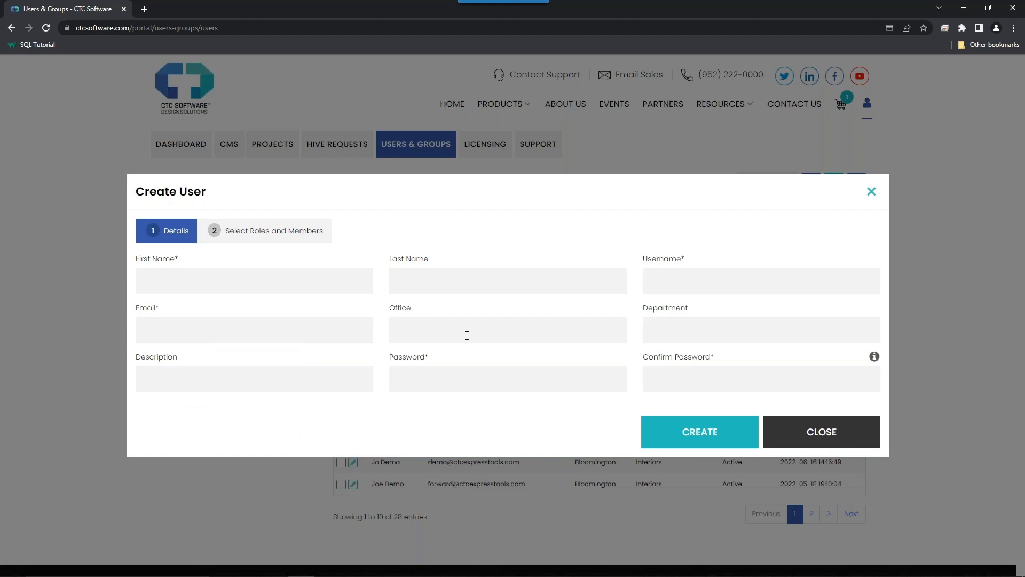
pyautogui.click(666, 330)
pyautogui.click(822, 439)
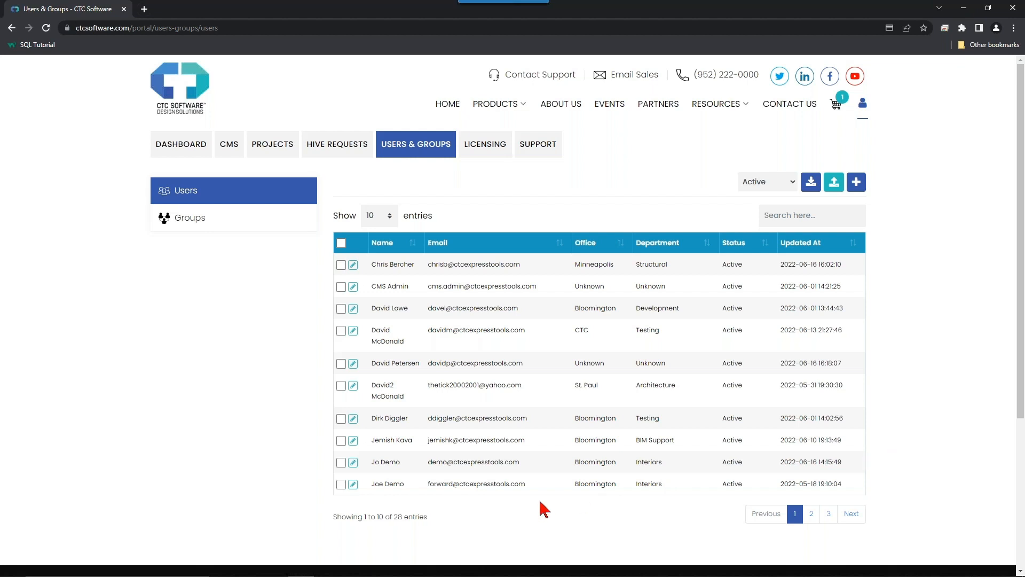
pyautogui.hotkey('alt', 'Tab')
pyautogui.press('Tab')
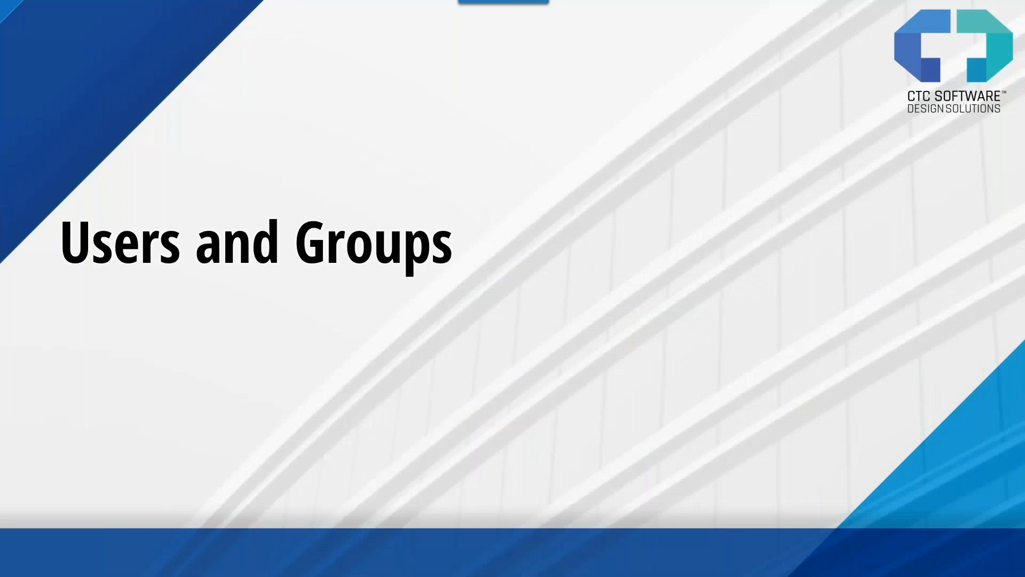
pyautogui.press('Right')
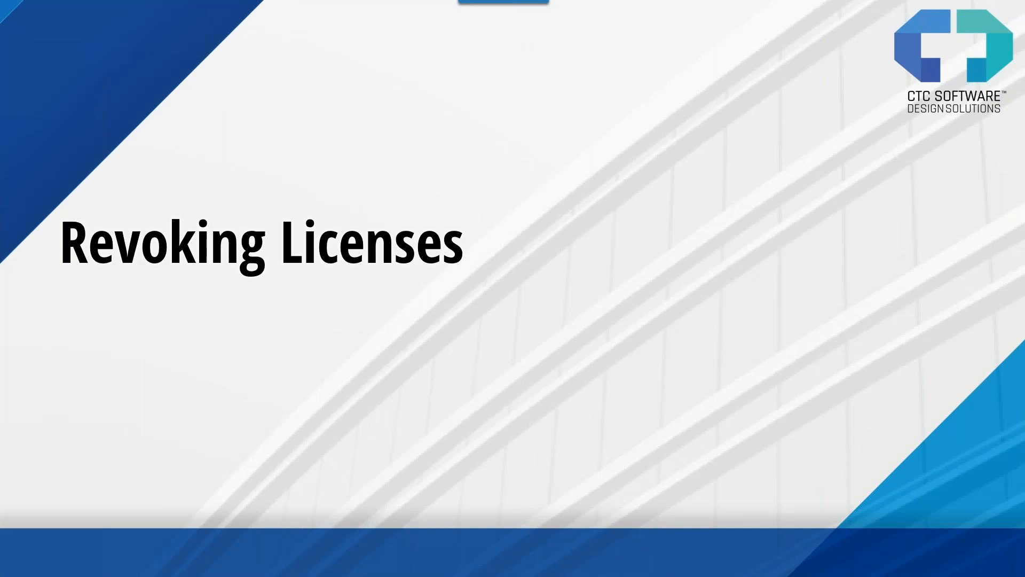
# Switch to Revit and launch the View Creator tool so that it takes a cloud license.
pyautogui.hotkey('alt', 'Tab')
pyautogui.hotkey('alt', 'Tab')
pyautogui.hotkey('alt', 'Tab')
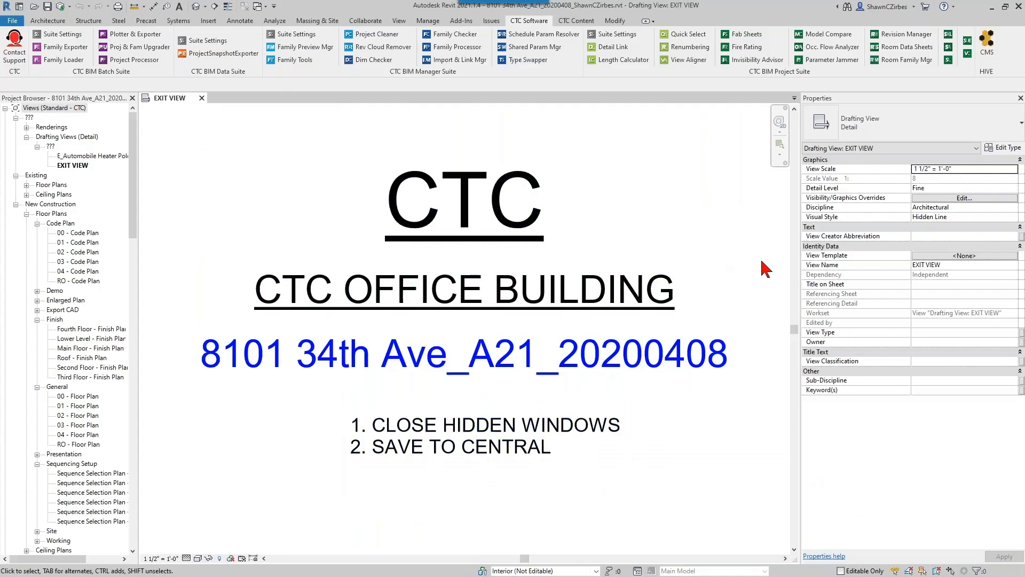
pyautogui.click(965, 55)
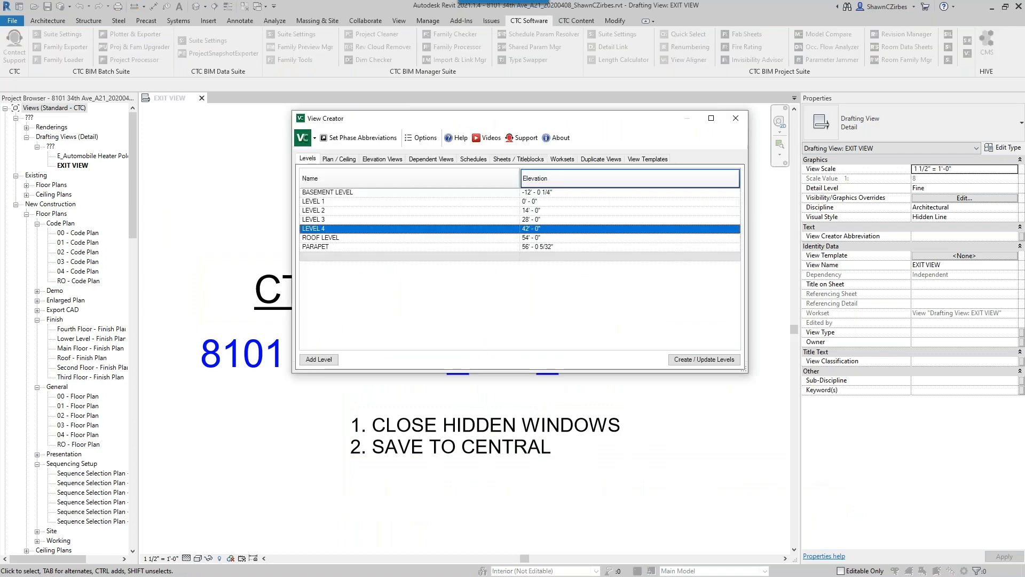
# Switch to the portal in Chrome, open the Licensing page, and expand the CTC BIM Project Suite details.
pyautogui.hotkey('alt', 'Tab')
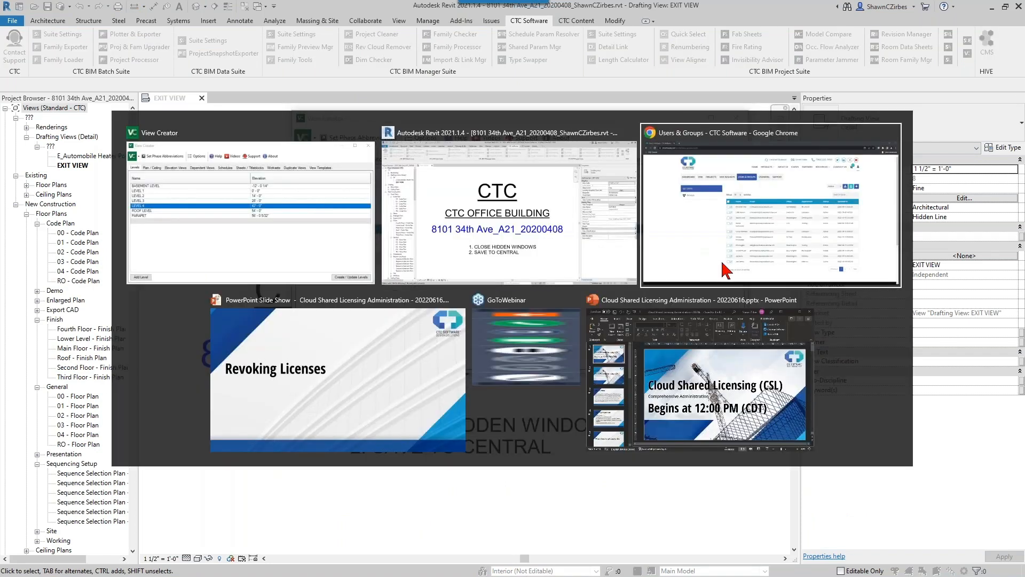
pyautogui.click(726, 269)
pyautogui.click(484, 159)
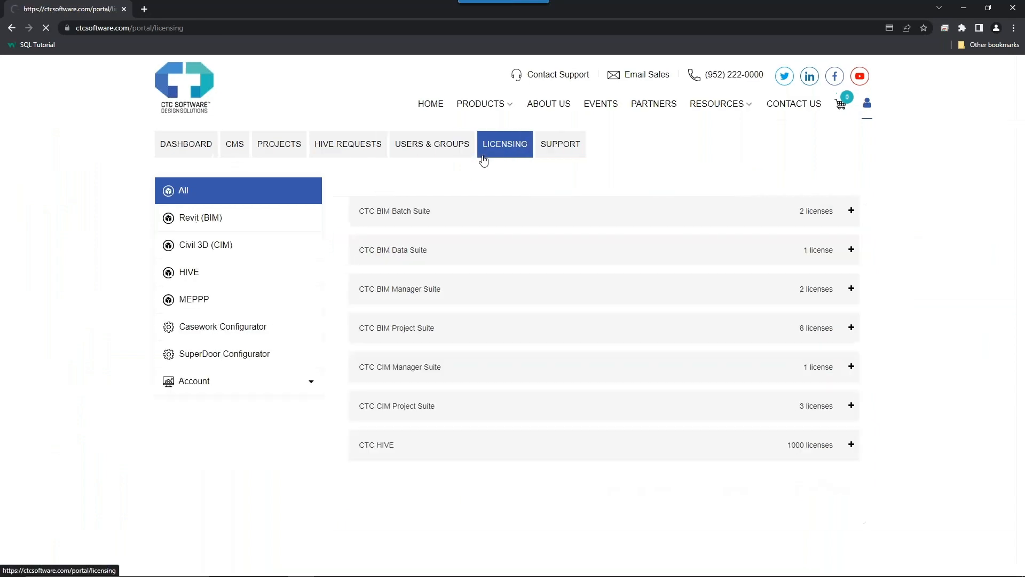
pyautogui.click(458, 338)
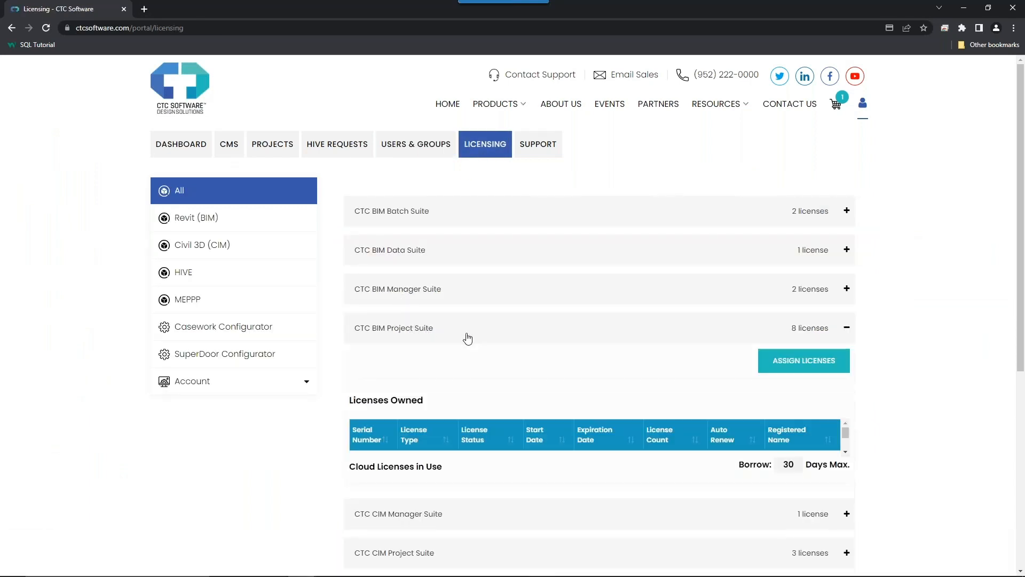
# Revoke the cloud license in use under CTC BIM Project Suite, and re-expand the suite to check its cloud licenses in use.
pyautogui.scroll(-4, 647, 336)
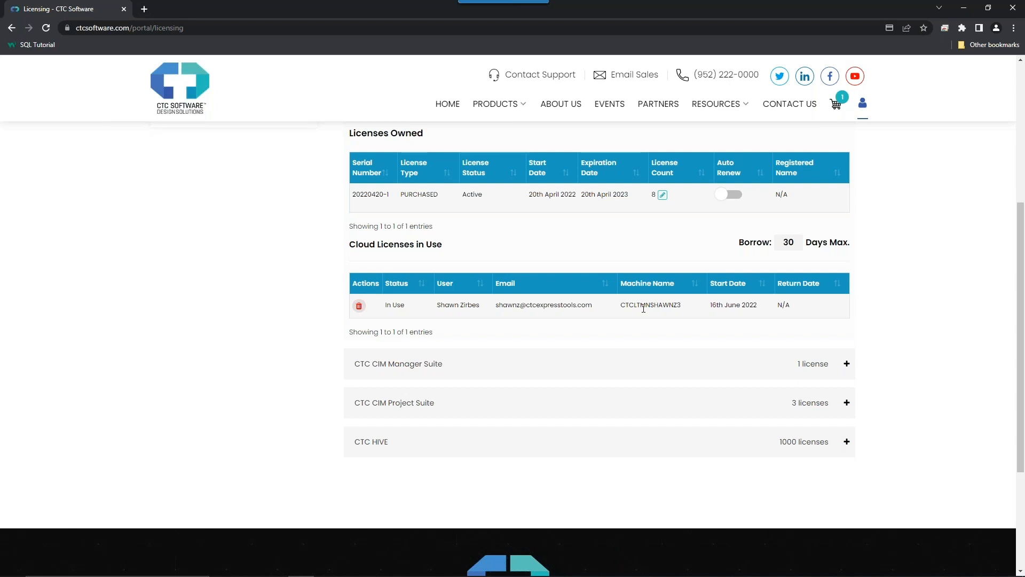
pyautogui.scroll(2, 671, 320)
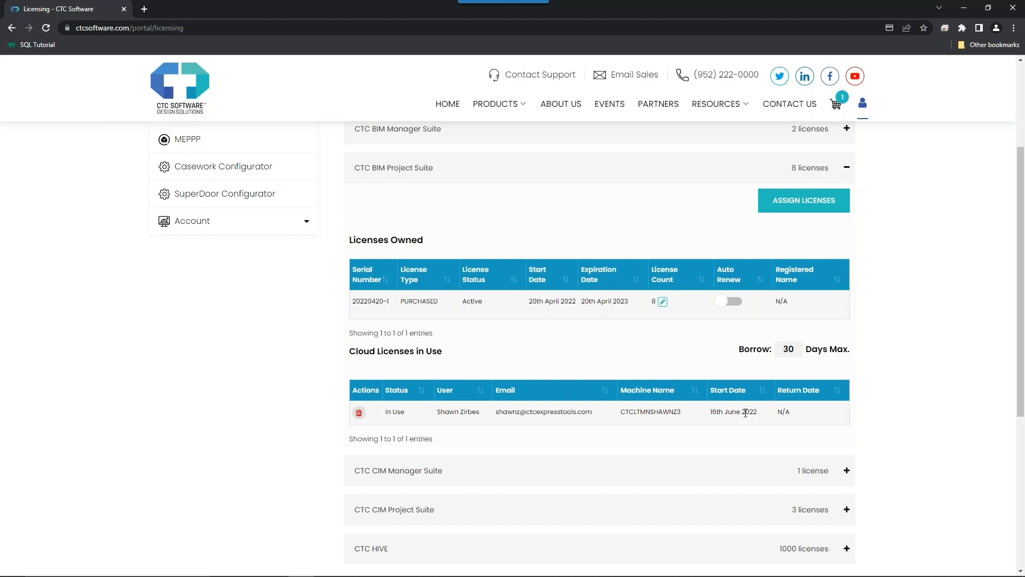
pyautogui.click(359, 413)
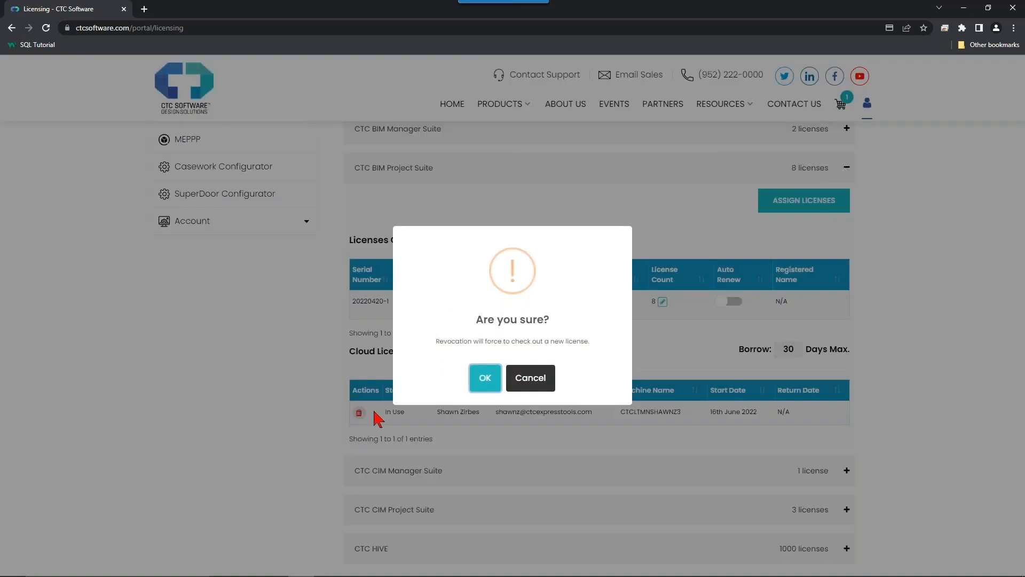
pyautogui.click(481, 380)
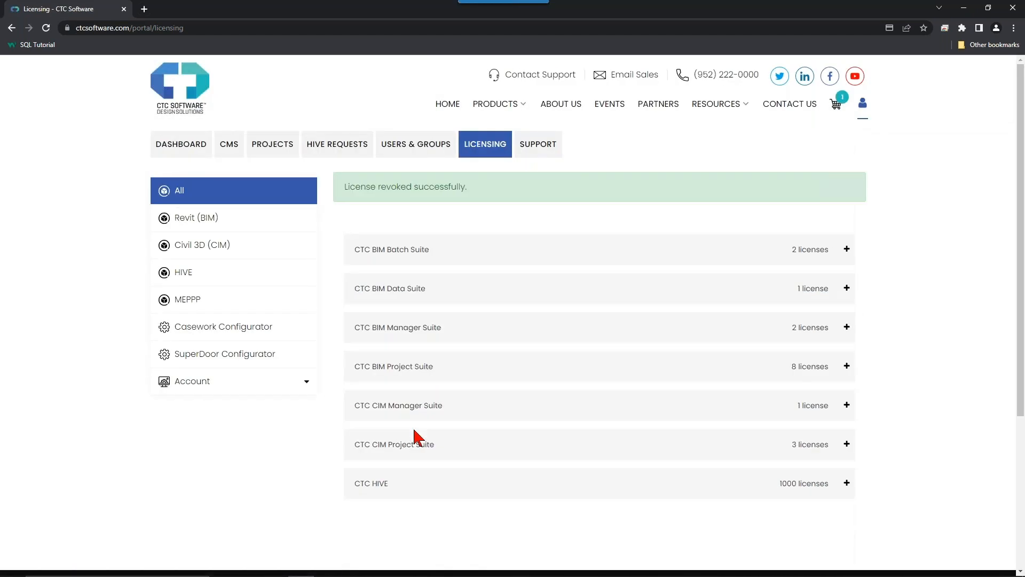
pyautogui.click(443, 368)
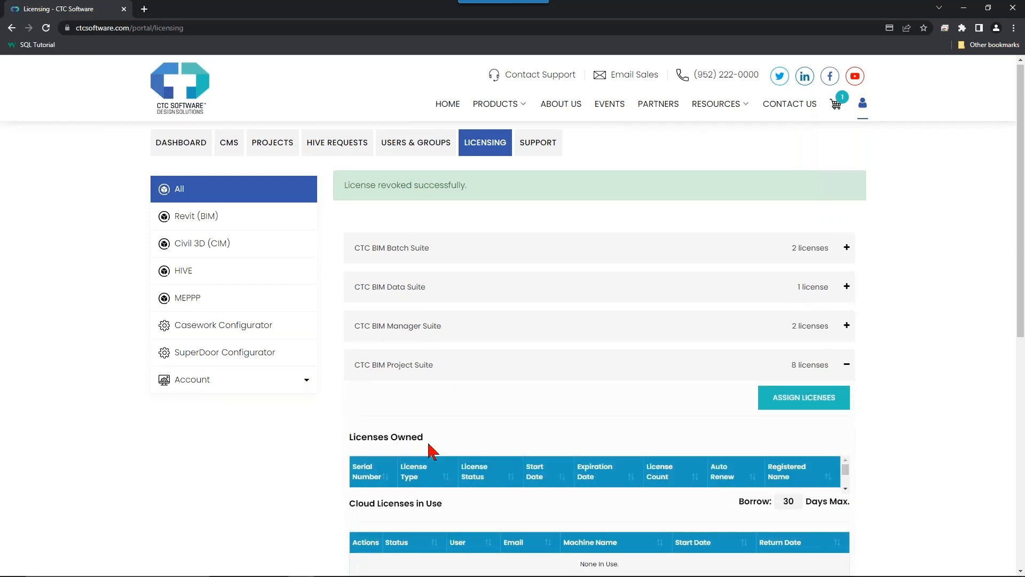
pyautogui.scroll(-3, 500, 429)
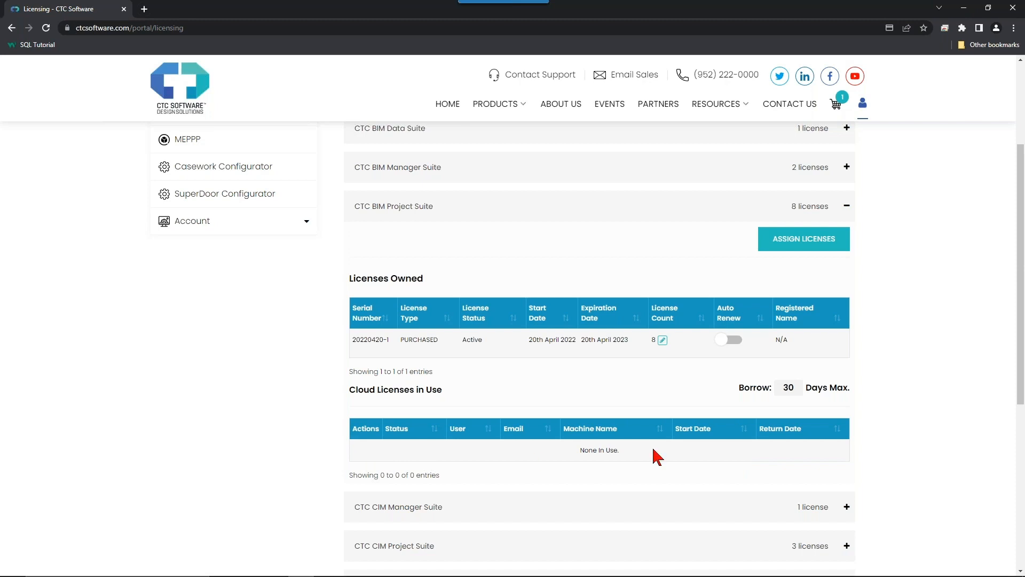
# Switch to the running PowerPoint slide show and advance from the Revoking Licenses slide to the closing slide.
pyautogui.hotkey('alt', 'Tab')
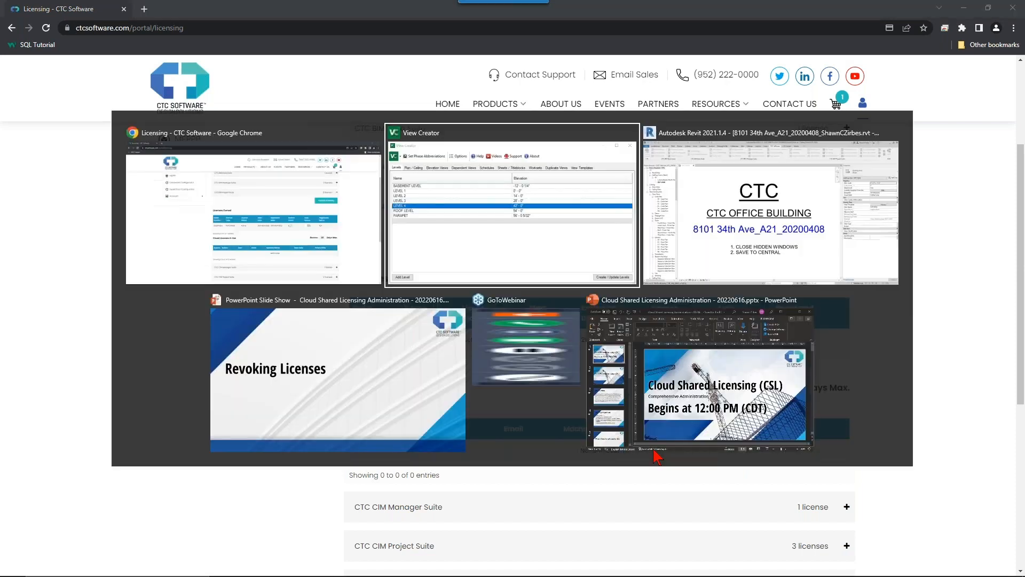
pyautogui.hotkey('alt', 'Tab')
pyautogui.hotkey('alt', 'Tab')
pyautogui.hotkey('alt', 'Tab')
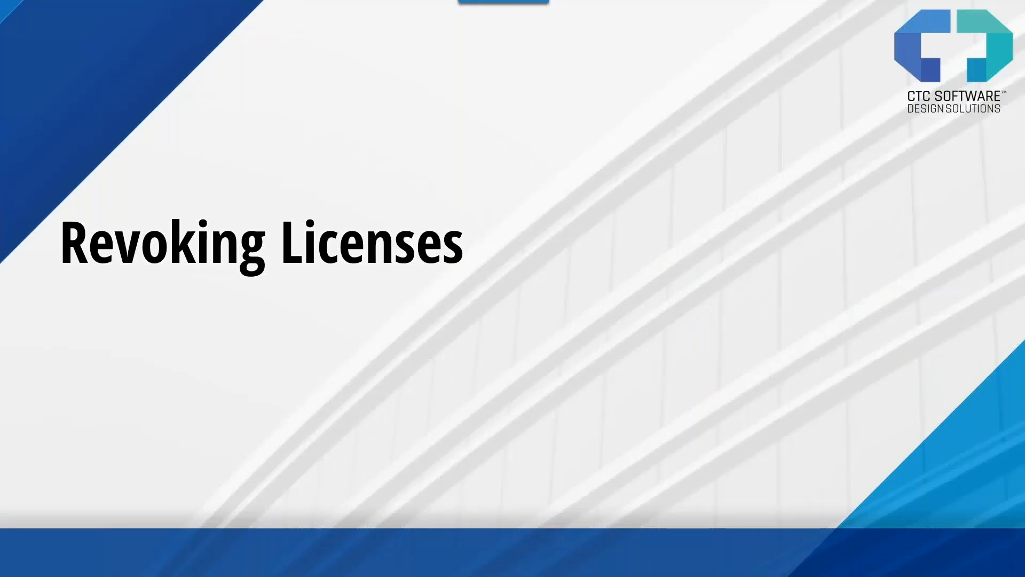
pyautogui.press('Right')
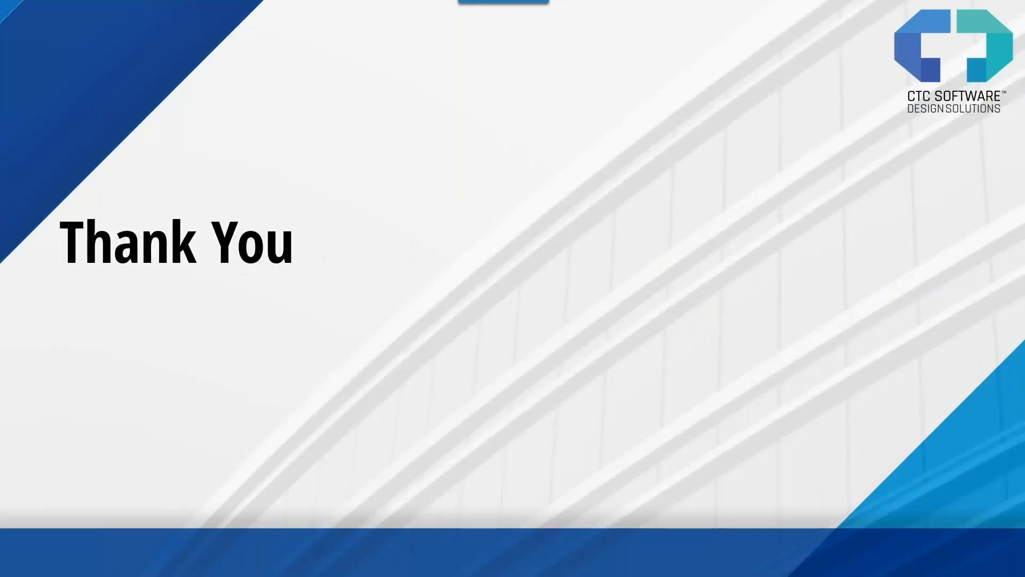